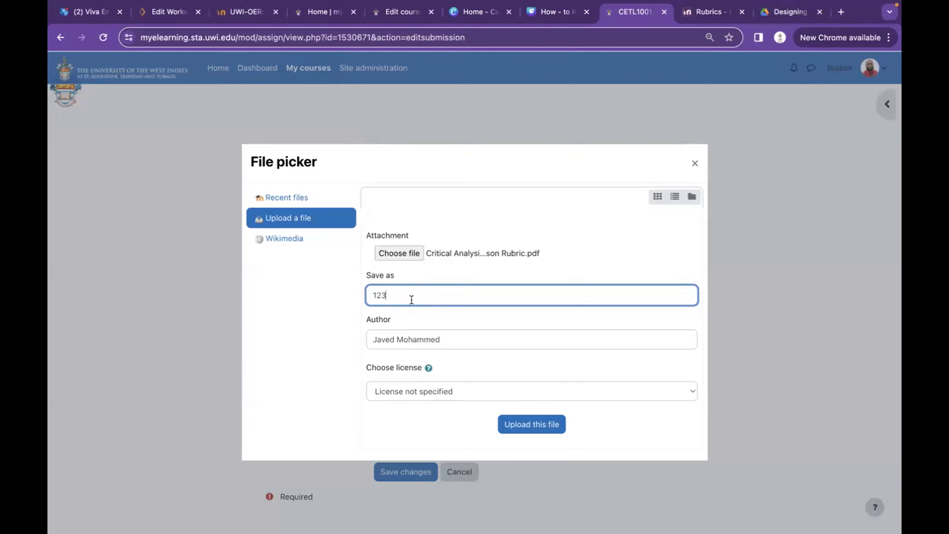
# Step: Upload the chosen PDF to the assignment submission as 123 and try to save it
pyautogui.click(529, 423)
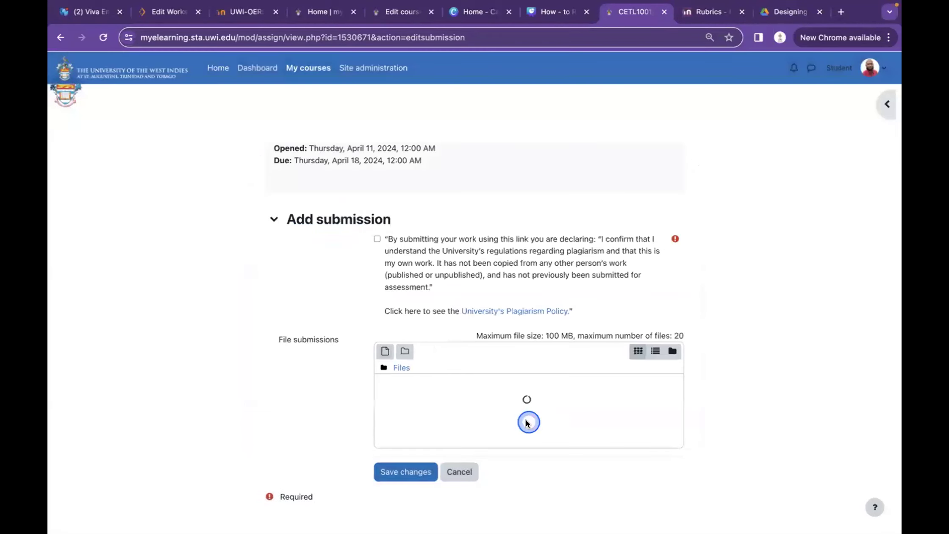
pyautogui.scroll(-2, 526, 420)
pyautogui.click(413, 423)
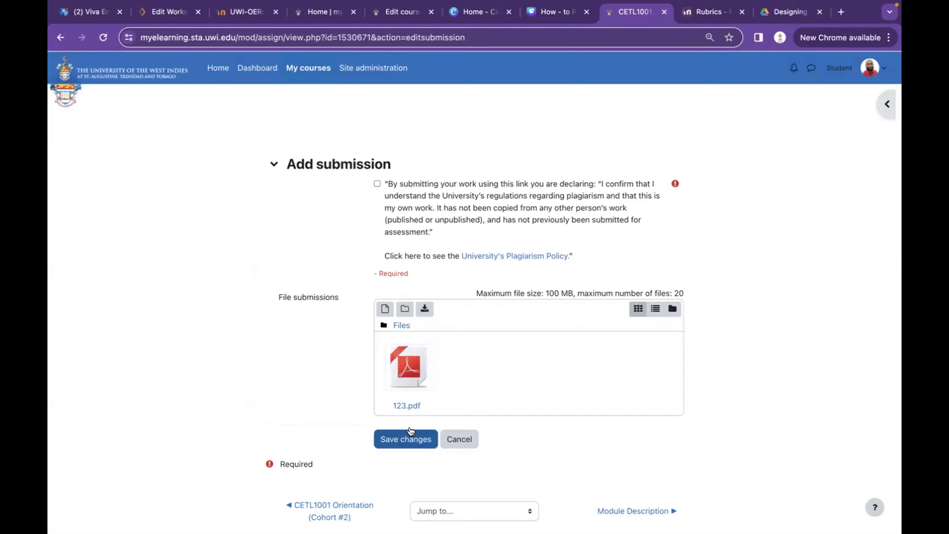
# Step: Accept the plagiarism declaration and save the submission with 123.pdf attached
pyautogui.click(374, 169)
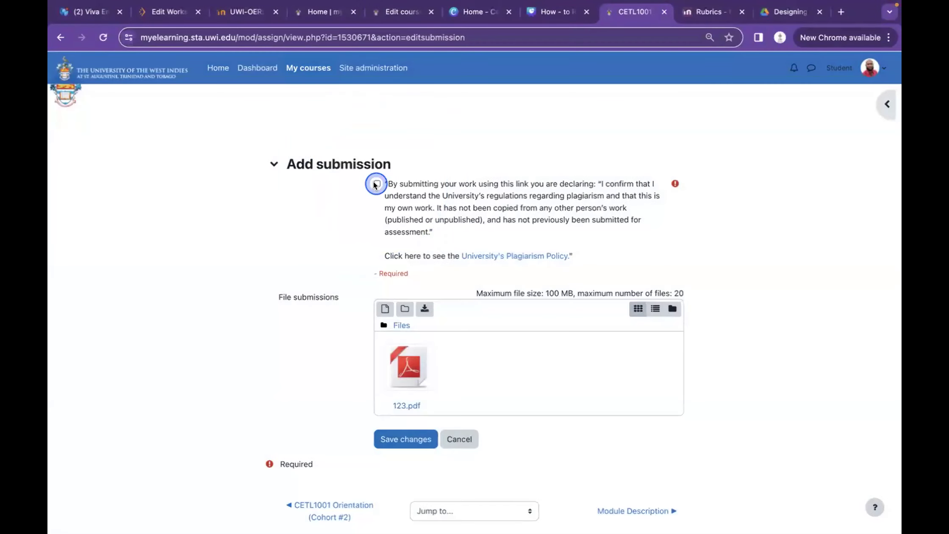
pyautogui.click(377, 183)
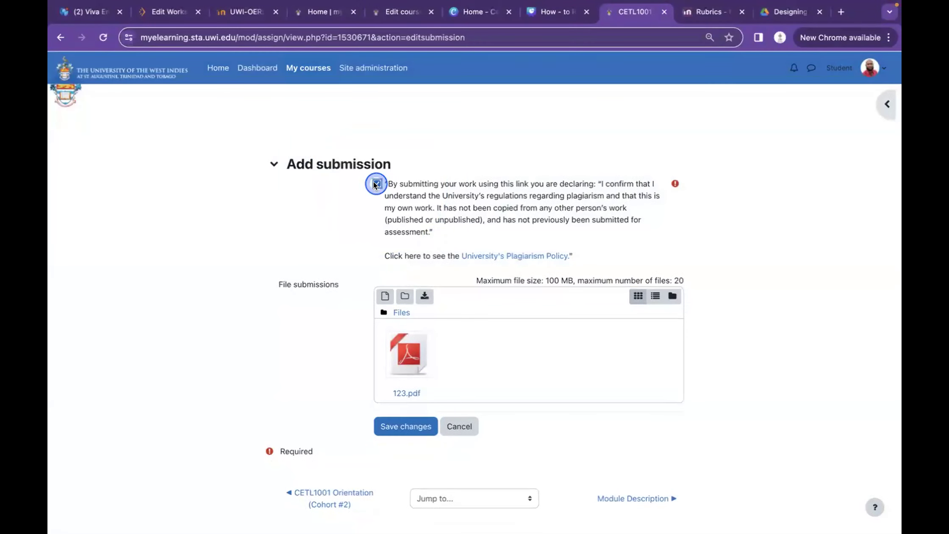
pyautogui.scroll(-1, 333, 284)
pyautogui.click(392, 399)
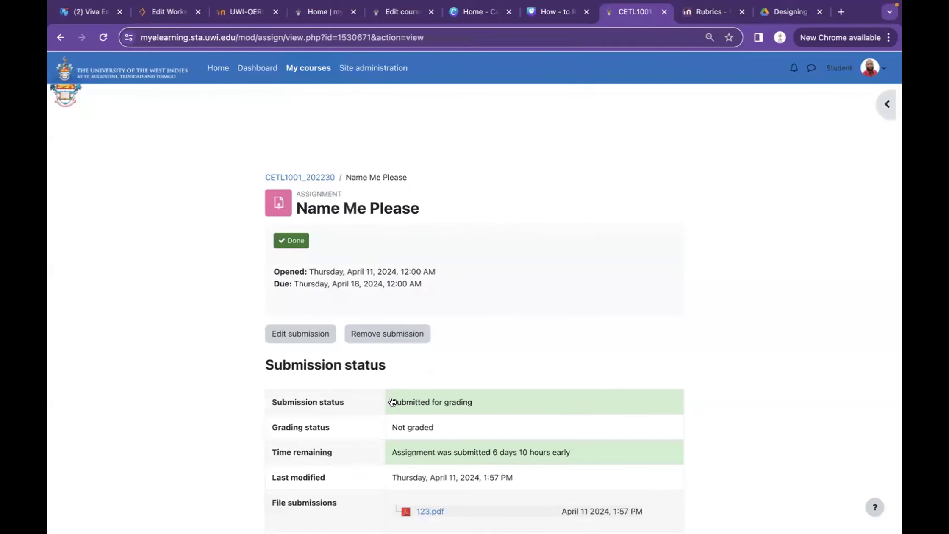
# Step: Examine the submission status, the grading criteria and the completion state of the Name Me Please assignment
pyautogui.scroll(-5, 392, 401)
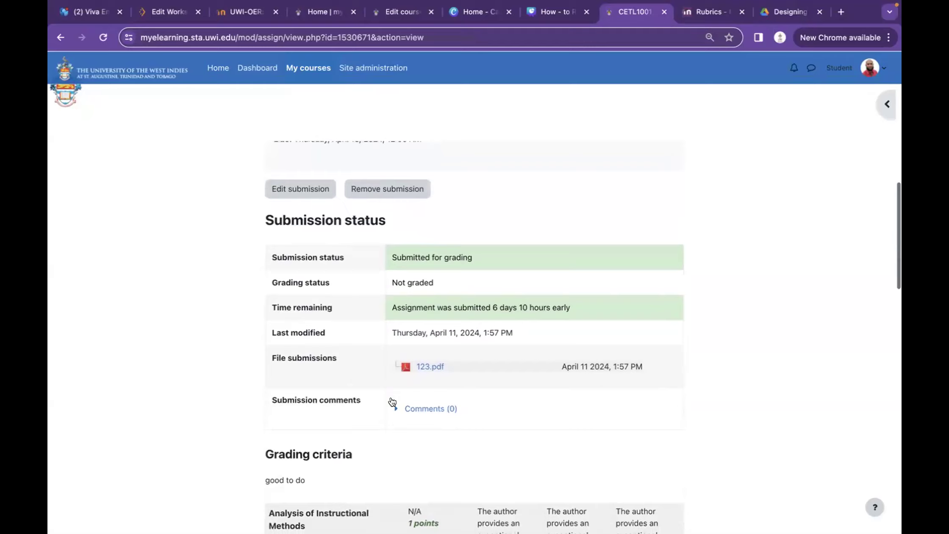
pyautogui.scroll(-15, 393, 402)
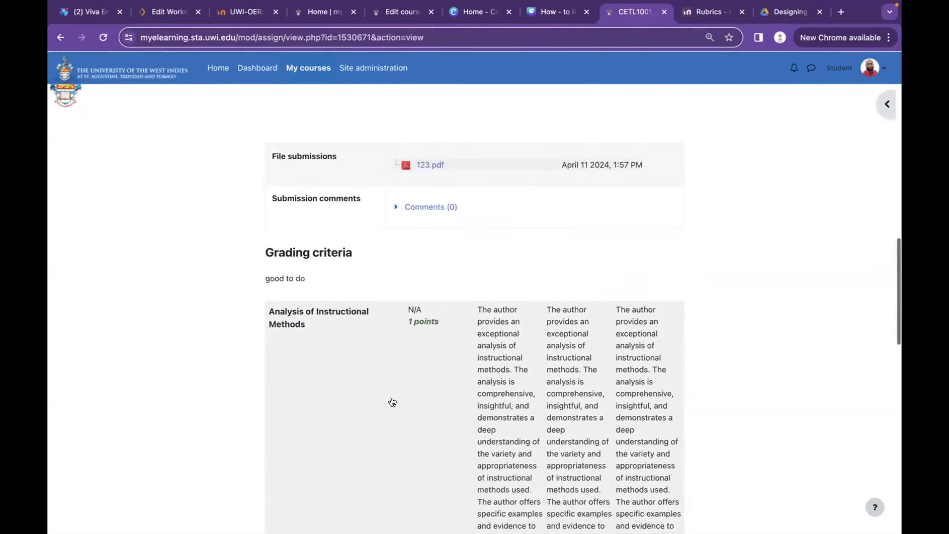
pyautogui.scroll(-12, 392, 401)
pyautogui.scroll(20, 392, 402)
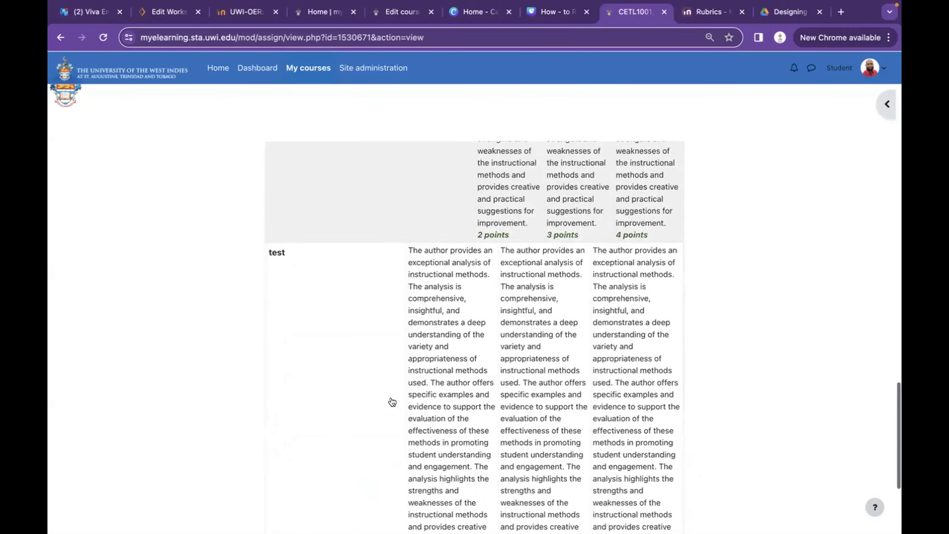
pyautogui.scroll(12, 392, 402)
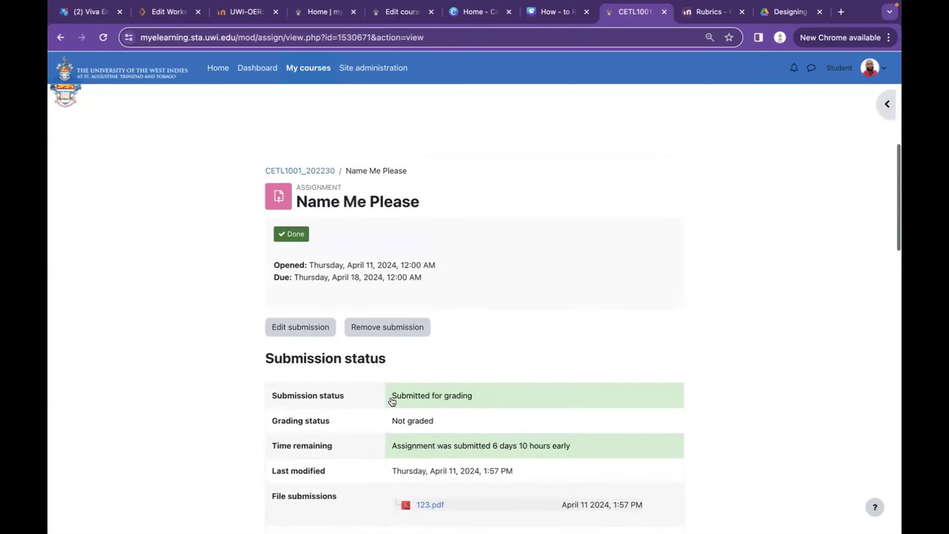
pyautogui.click(452, 336)
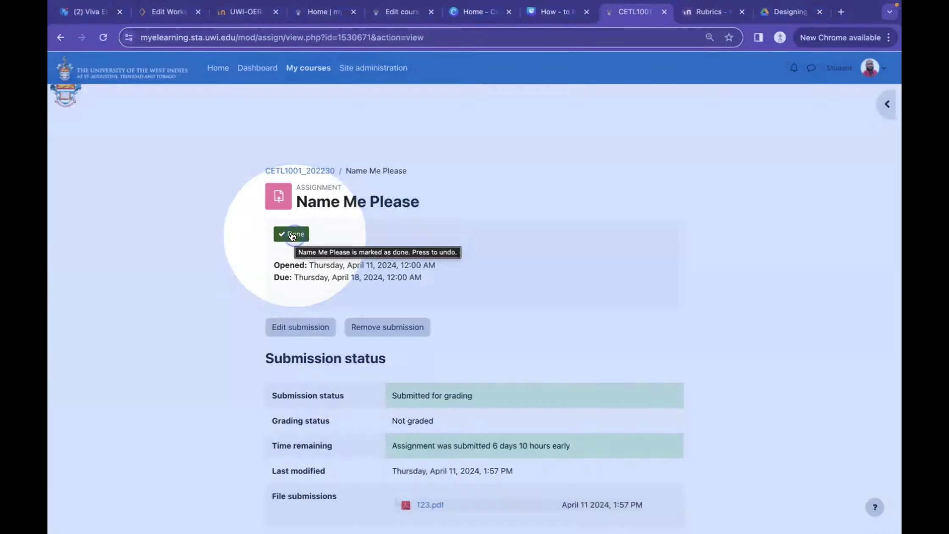
pyautogui.click(292, 235)
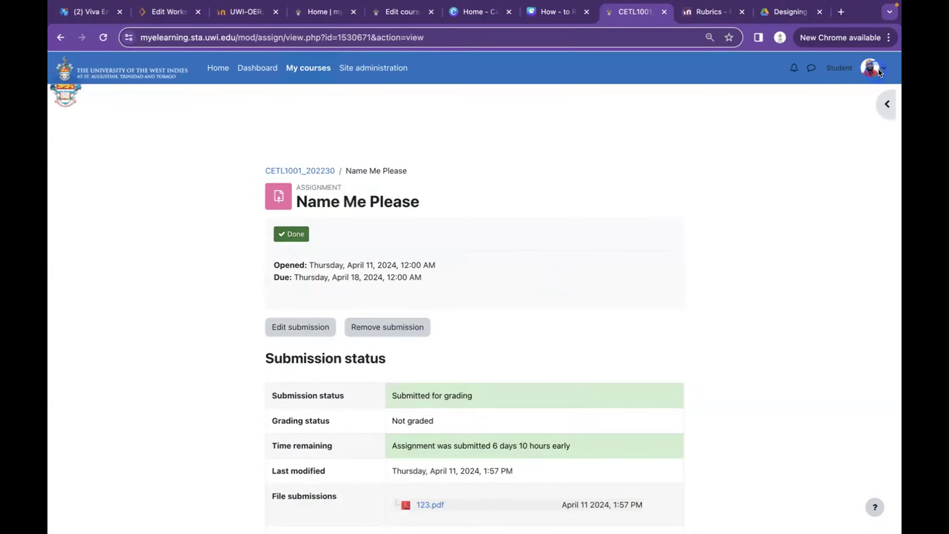
# Step: Return from the student role to the normal role and check the assignment's grading summary
pyautogui.click(847, 70)
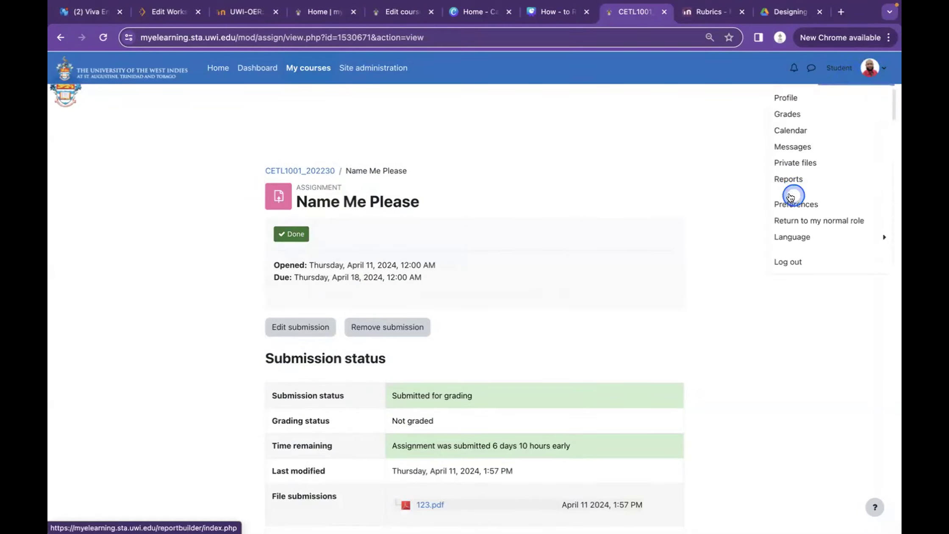
pyautogui.click(791, 220)
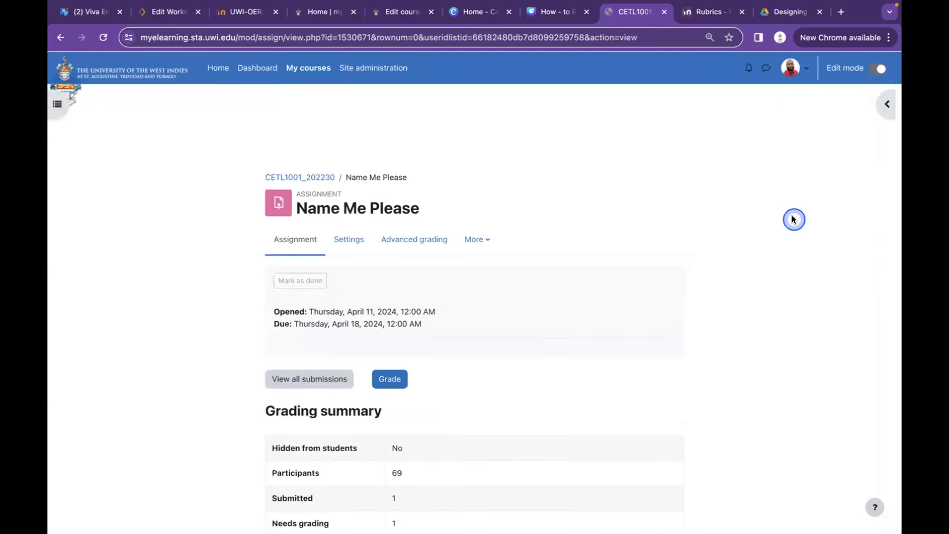
pyautogui.scroll(-2, 792, 215)
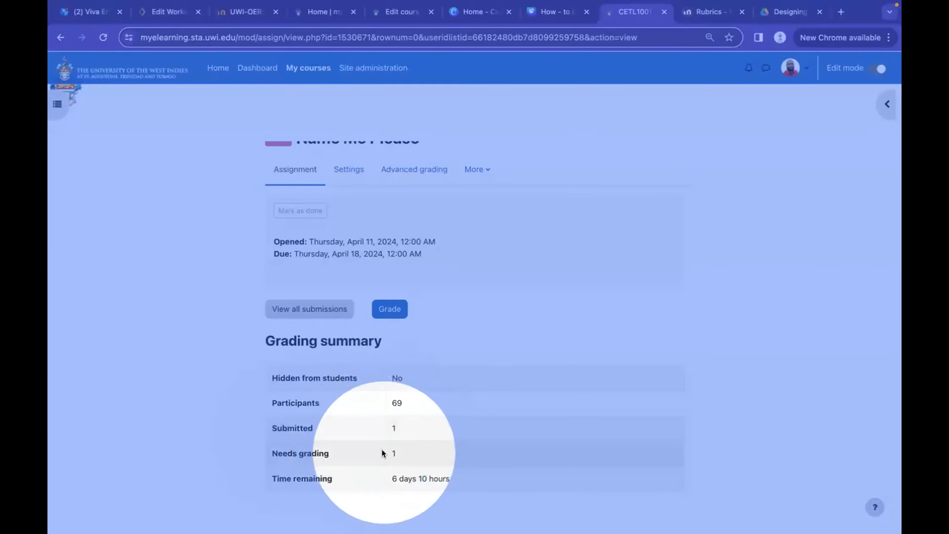
pyautogui.click(433, 353)
pyautogui.scroll(-2, 433, 352)
pyautogui.scroll(1, 433, 353)
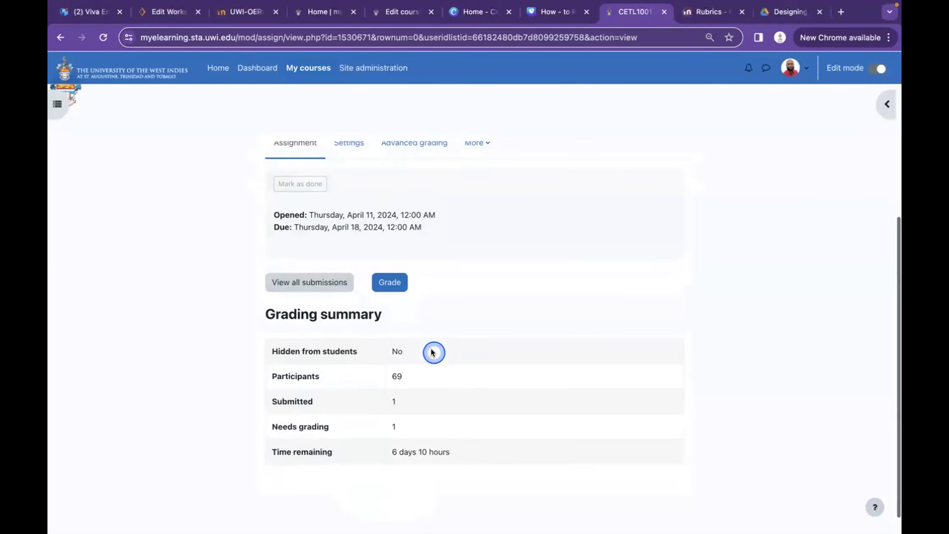
# Step: Open the grader for the Name Me Please assignment
pyautogui.click(382, 299)
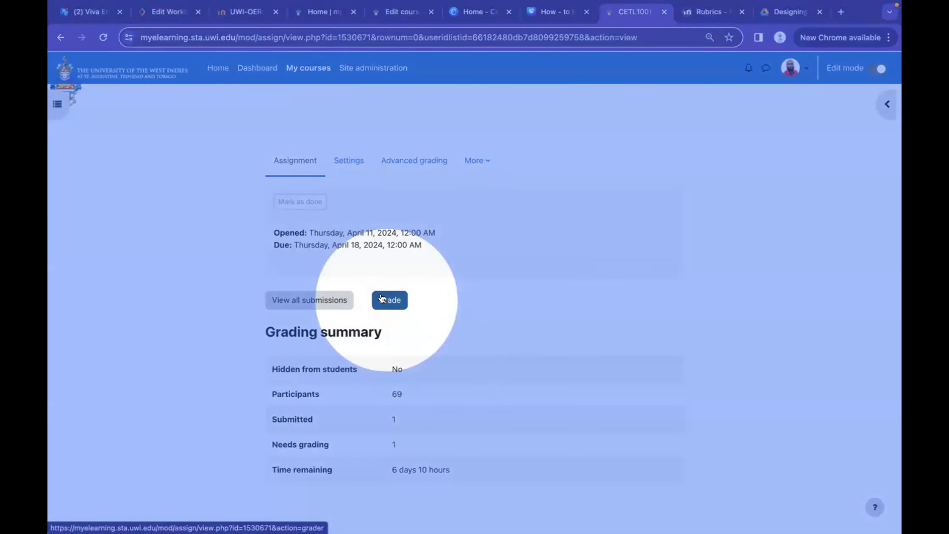
pyautogui.rightClick(384, 299)
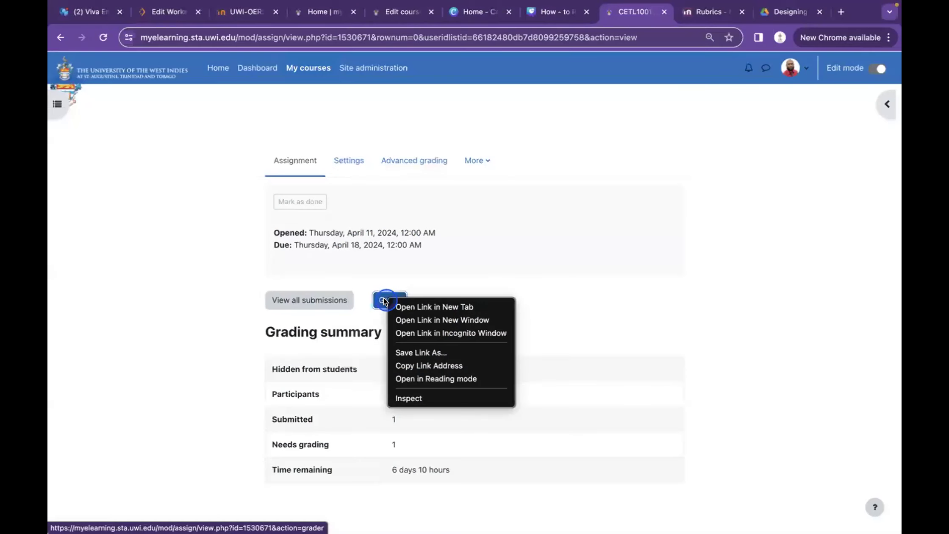
pyautogui.click(434, 286)
pyautogui.click(392, 304)
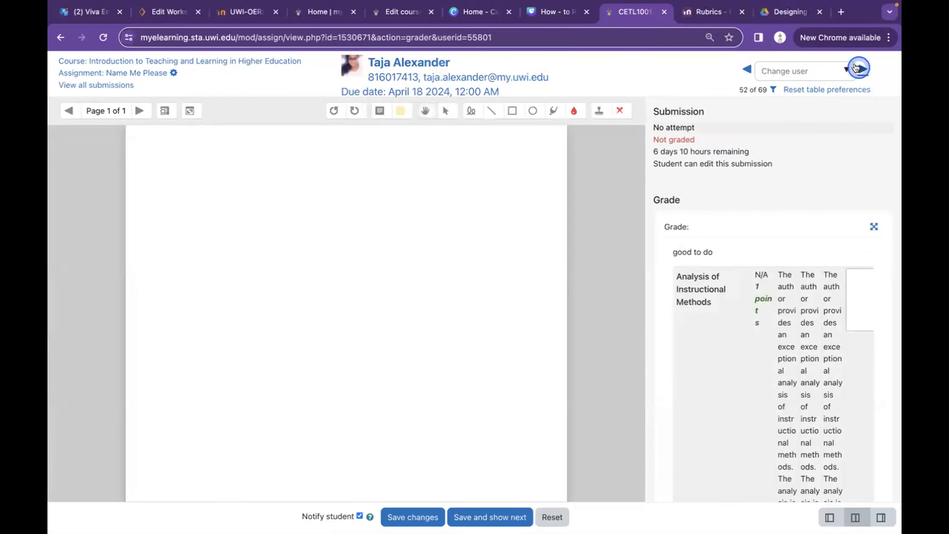
# Step: Search the grader's user list by the submitting user's first name and open that person's submission
pyautogui.click(845, 70)
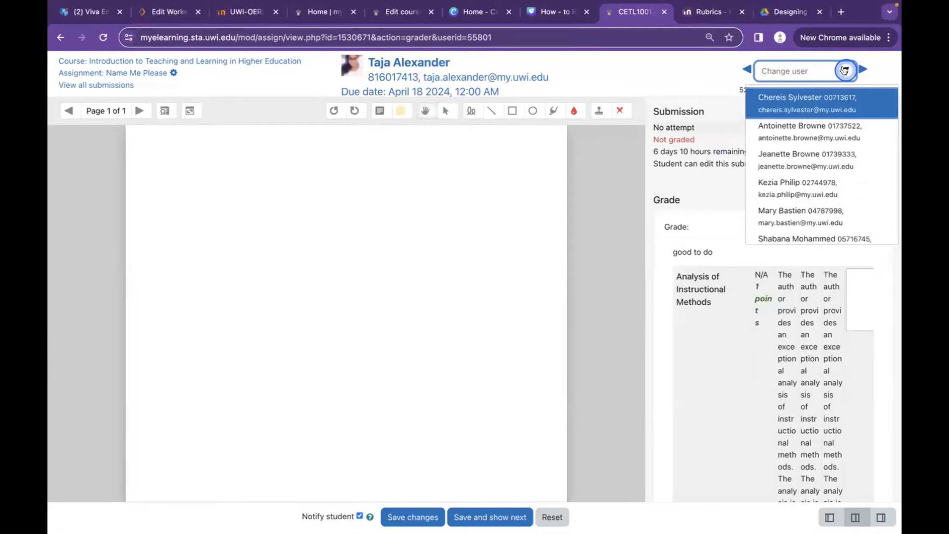
pyautogui.click(834, 166)
pyautogui.scroll(-6, 834, 166)
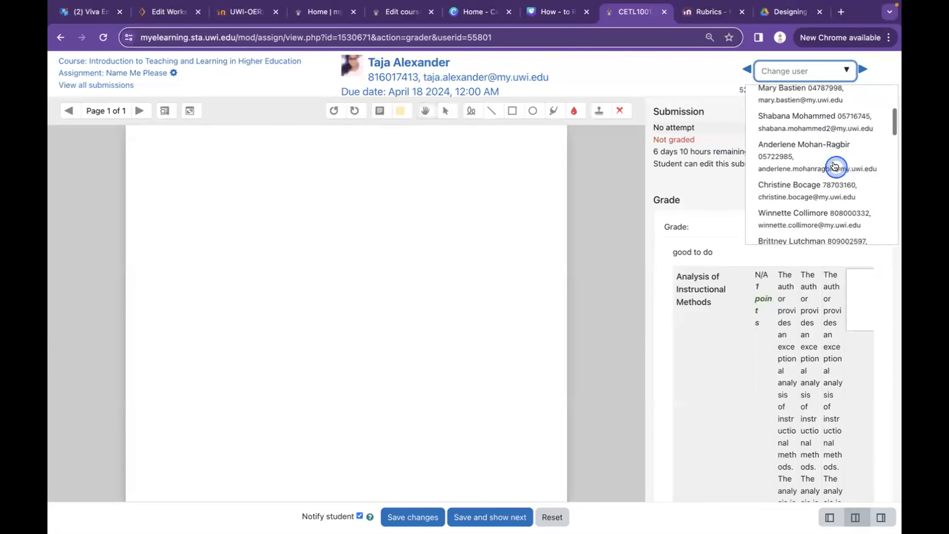
pyautogui.scroll(-10, 834, 166)
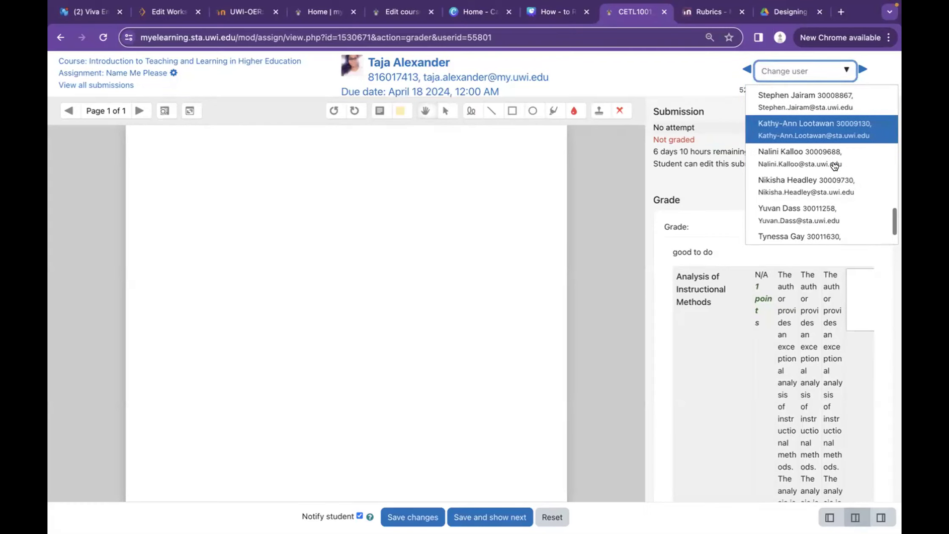
pyautogui.click(809, 102)
pyautogui.write('javed')
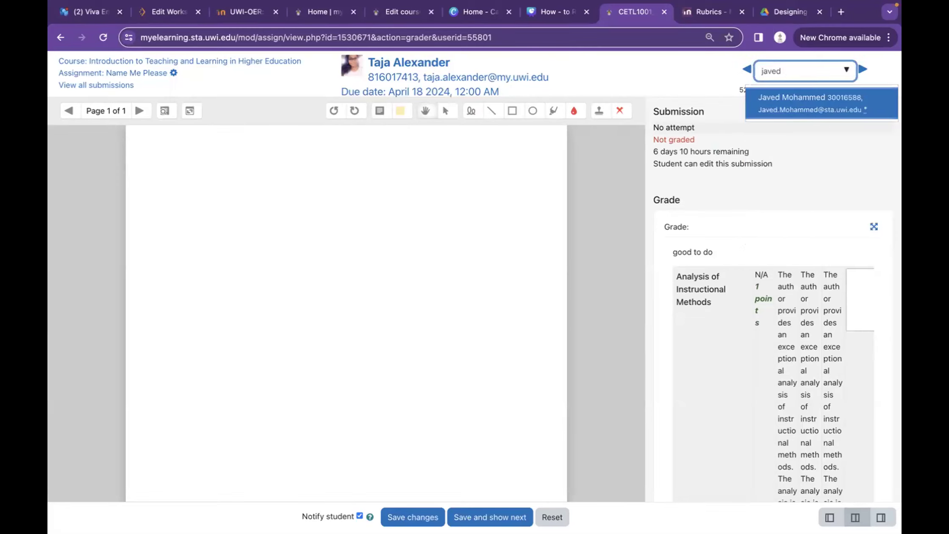
pyautogui.click(808, 101)
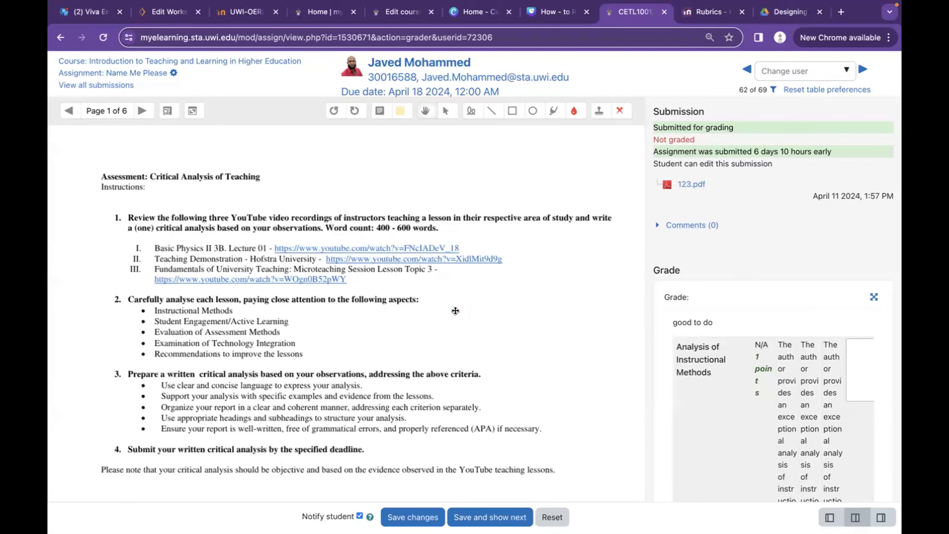
# Step: Examine the first page of the submitted PDF and the grading rubric that accompanies it
pyautogui.scroll(-1, 456, 310)
pyautogui.scroll(1, 456, 311)
pyautogui.scroll(-2, 456, 311)
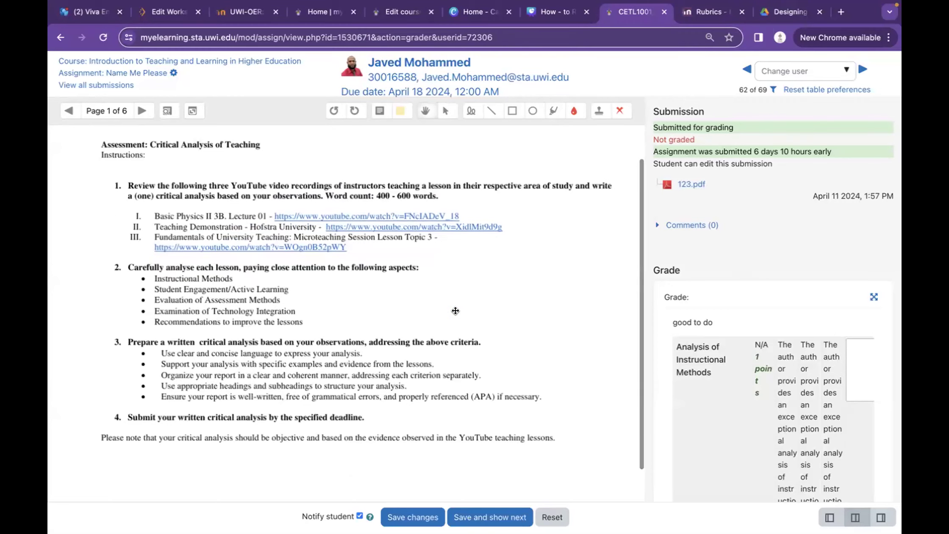
pyautogui.scroll(-1, 456, 310)
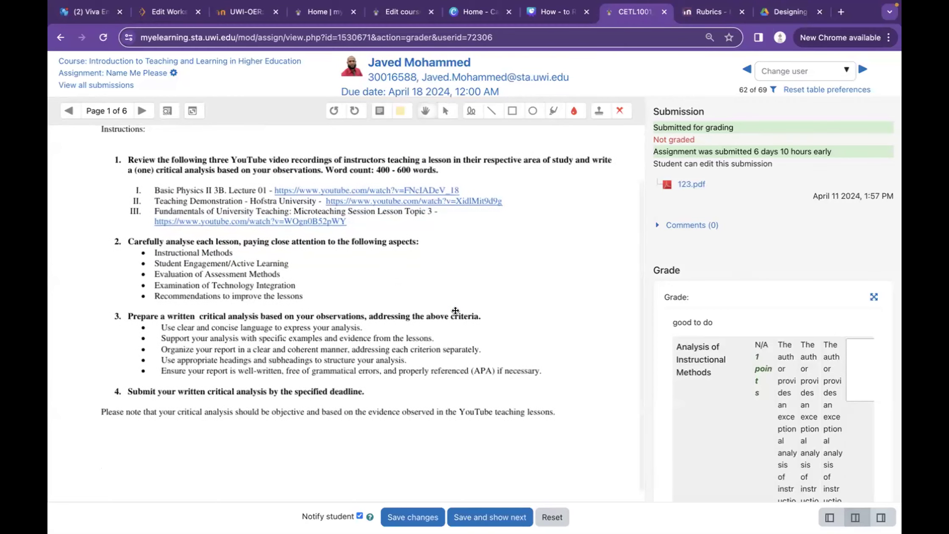
pyautogui.scroll(3, 456, 310)
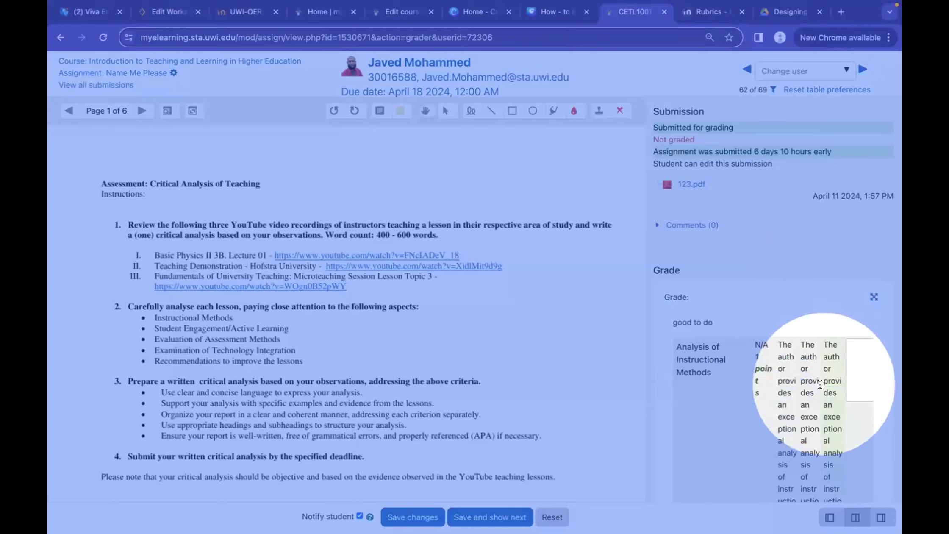
pyautogui.scroll(-7, 770, 392)
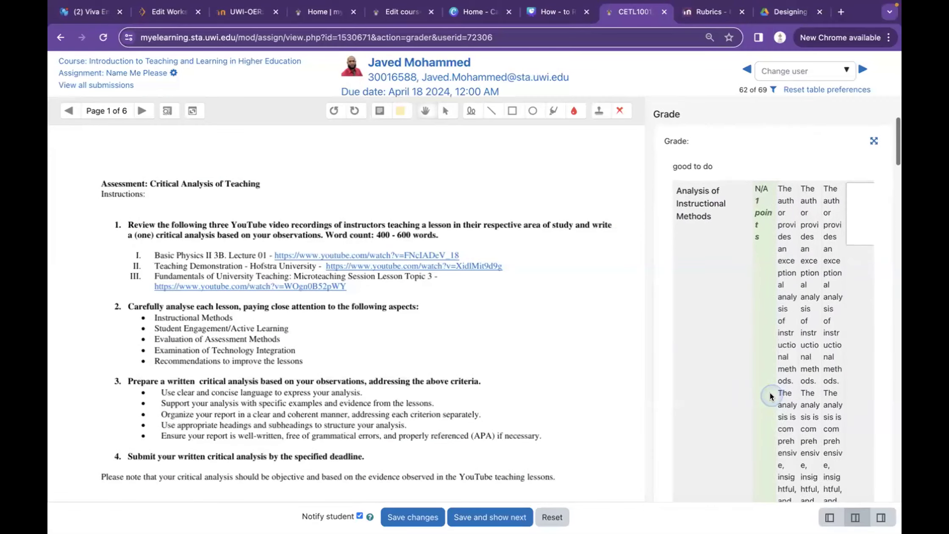
pyautogui.scroll(7, 770, 393)
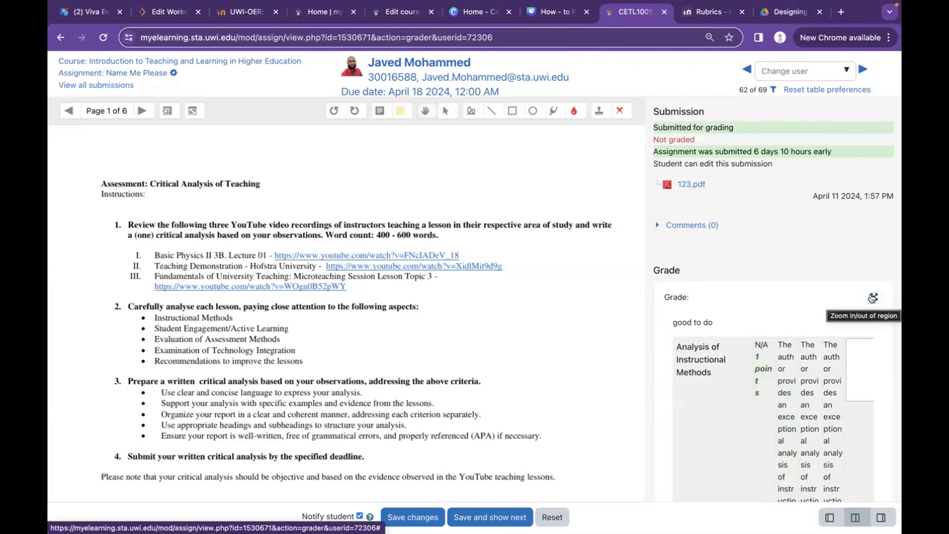
# Step: Enlarge the grading rubric and rate the Analysis of Instructional Methods criterion at the 3-point level
pyautogui.click(873, 298)
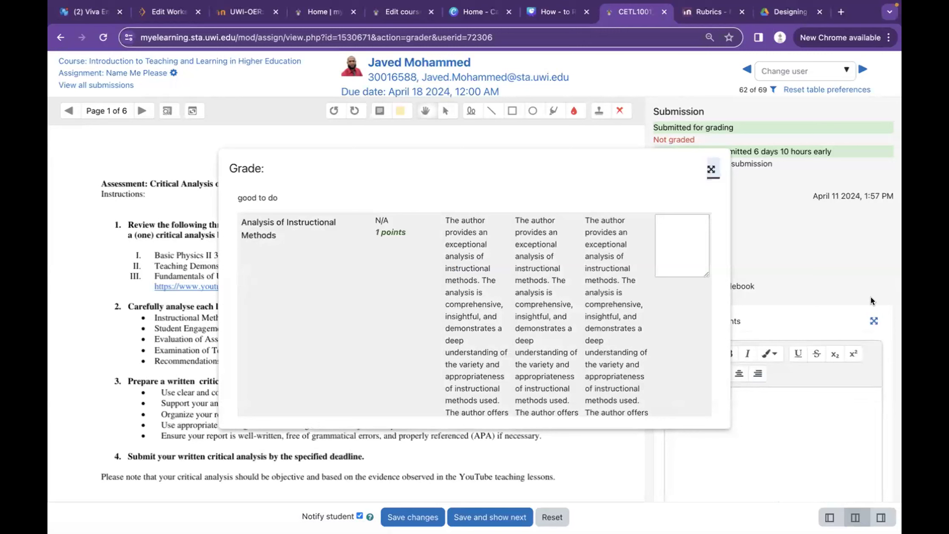
pyautogui.click(610, 283)
pyautogui.click(468, 319)
pyautogui.scroll(-1, 467, 318)
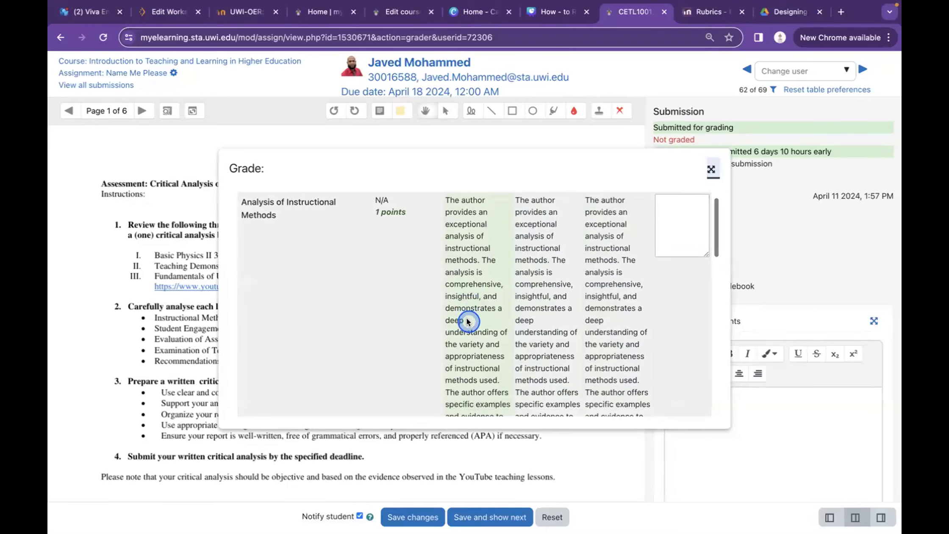
pyautogui.scroll(-1, 467, 318)
pyautogui.click(502, 362)
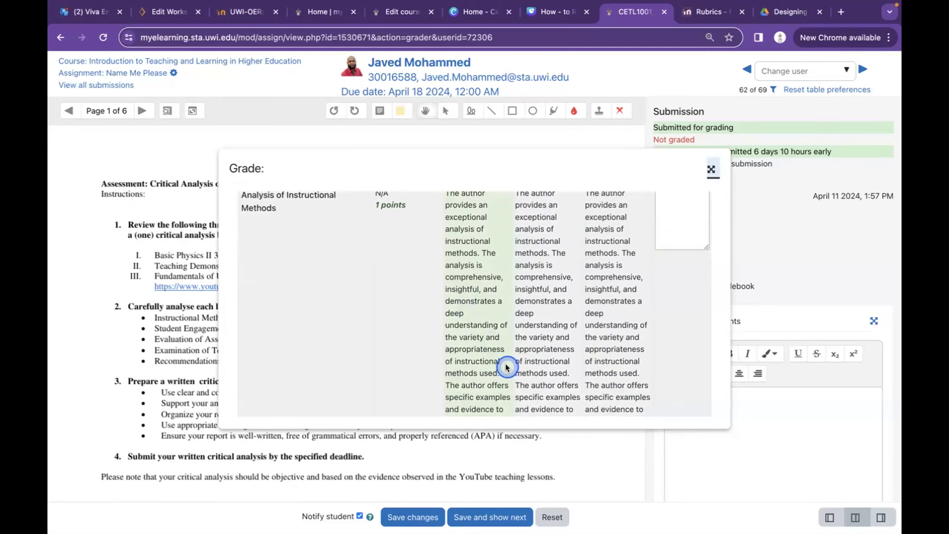
pyautogui.scroll(2, 503, 362)
pyautogui.click(538, 331)
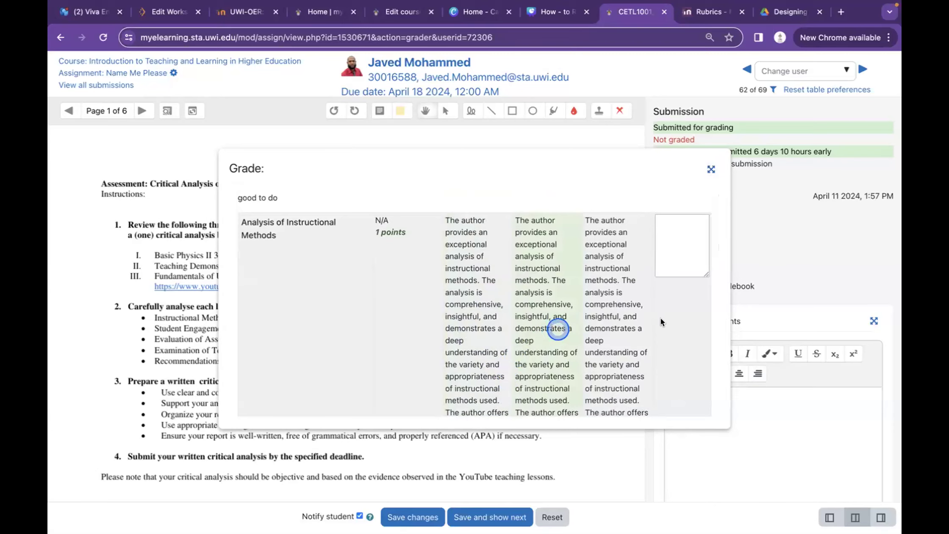
# Step: Add the remark "Nice!" to the Analysis of Instructional Methods criterion in the rubric
pyautogui.click(677, 233)
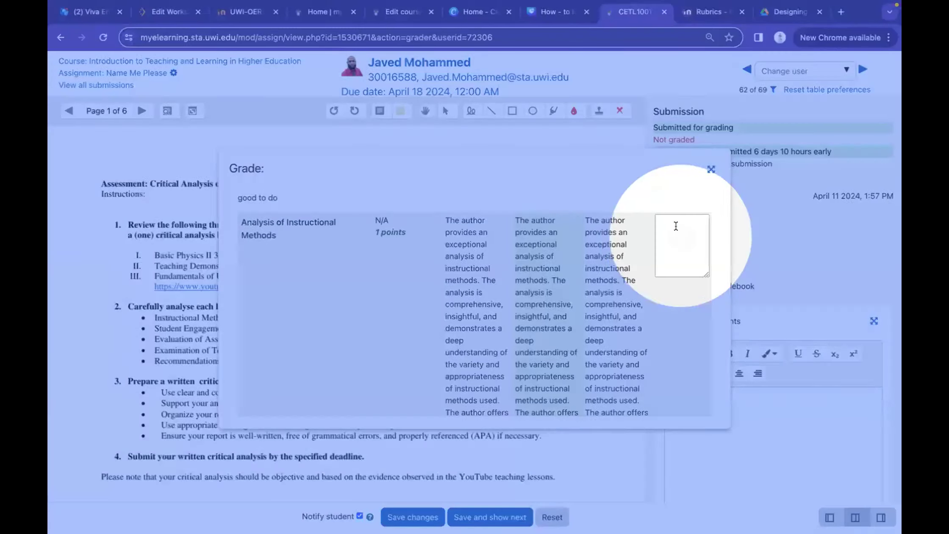
pyautogui.rightClick(673, 232)
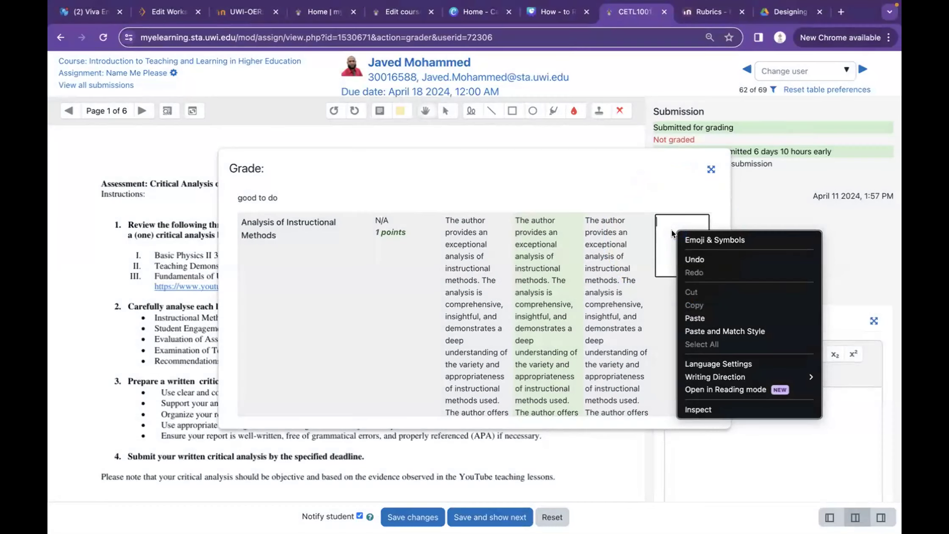
pyautogui.press('Up')
pyautogui.press('Up')
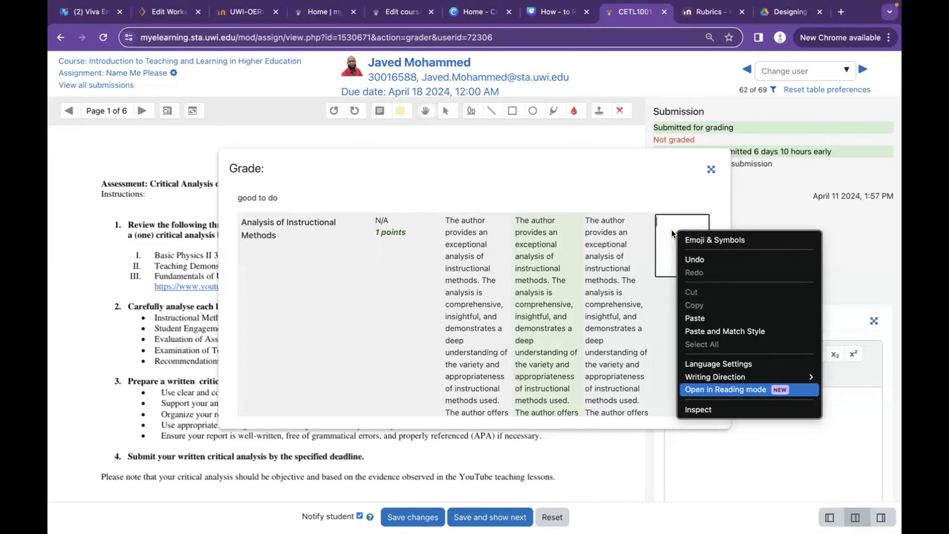
pyautogui.click(671, 229)
pyautogui.write('Nice')
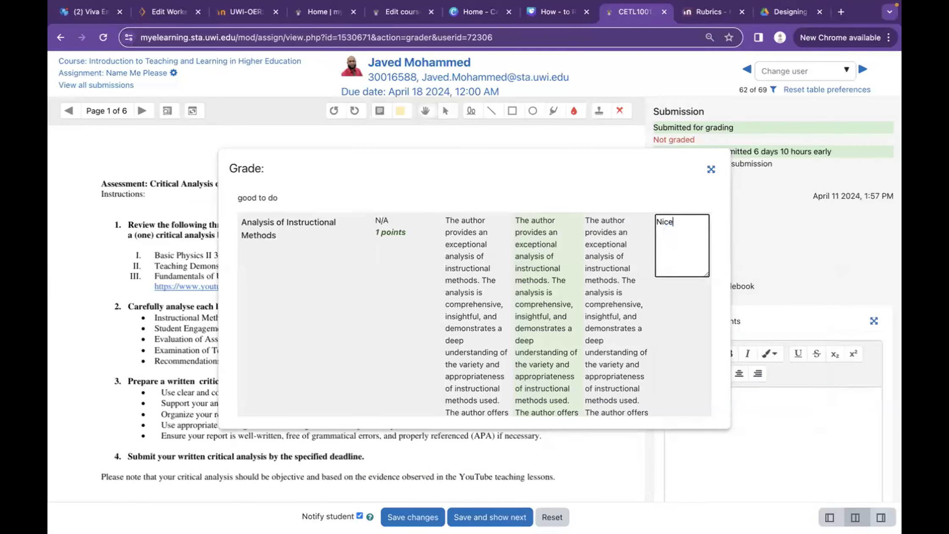
pyautogui.click(675, 232)
# Step: Rate the test criterion at its middle level and give it the remark "comment here"
pyautogui.scroll(-5, 674, 231)
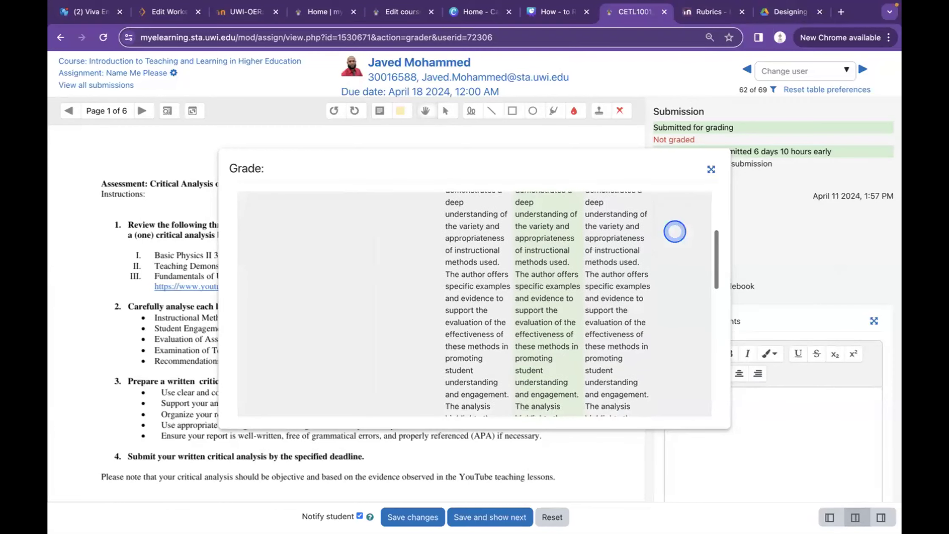
pyautogui.scroll(-5, 675, 231)
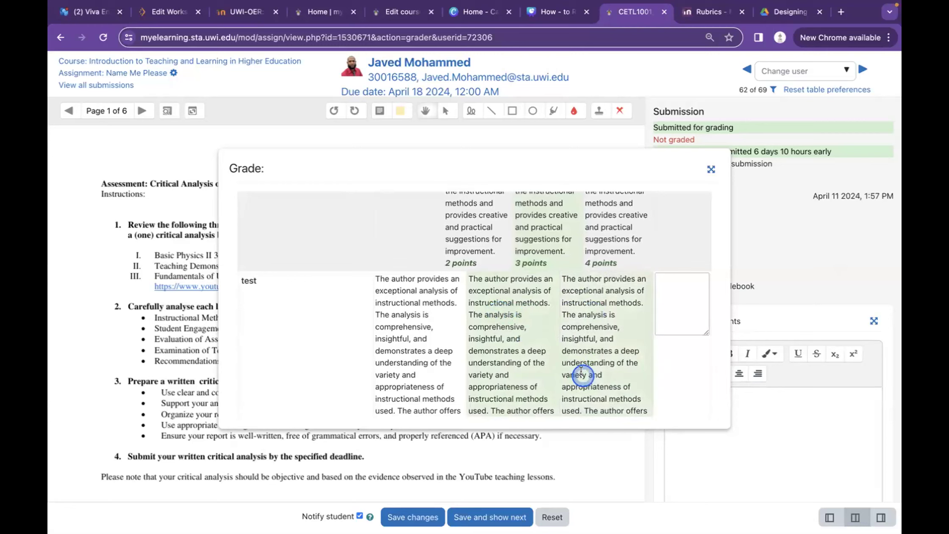
pyautogui.click(690, 310)
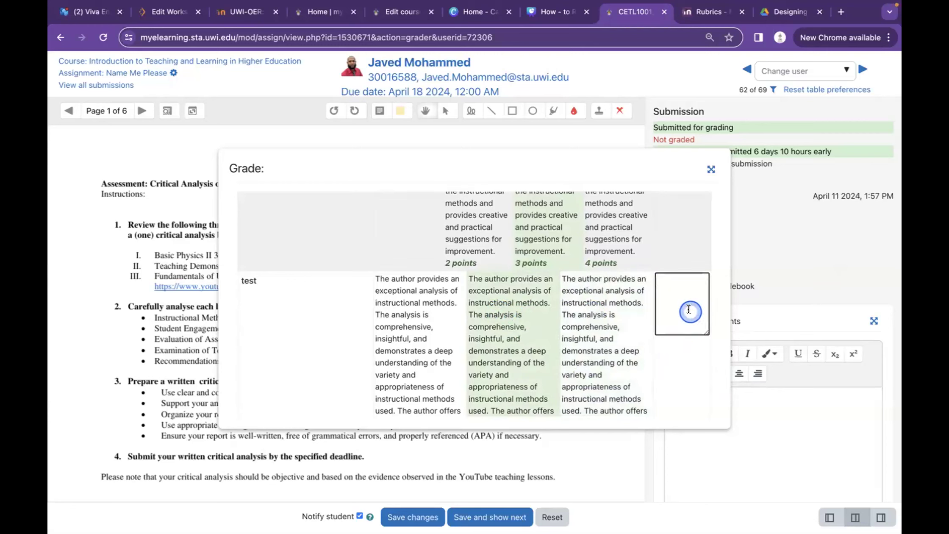
pyautogui.write('comment here')
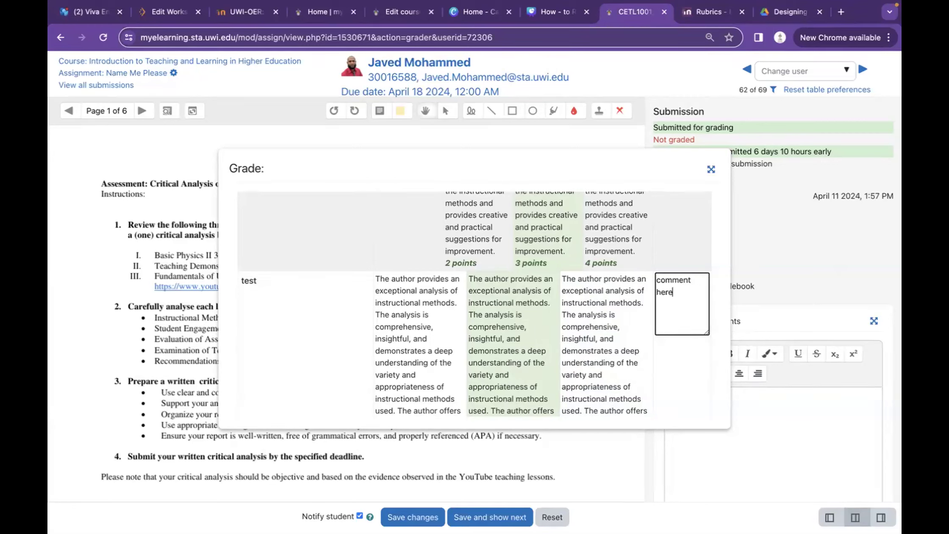
# Step: Turn off the student notification and save the rubric grade and remarks for this submission
pyautogui.scroll(-5, 479, 304)
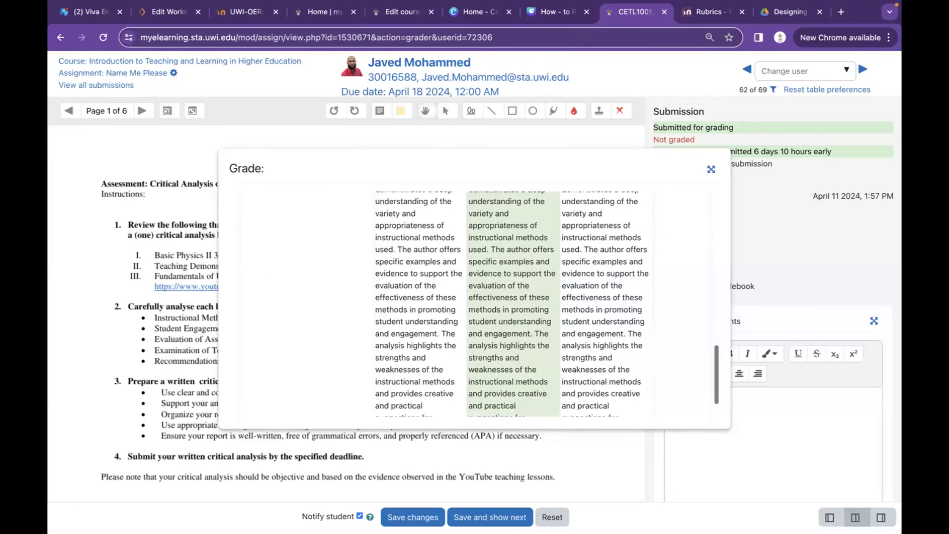
pyautogui.scroll(6, 689, 332)
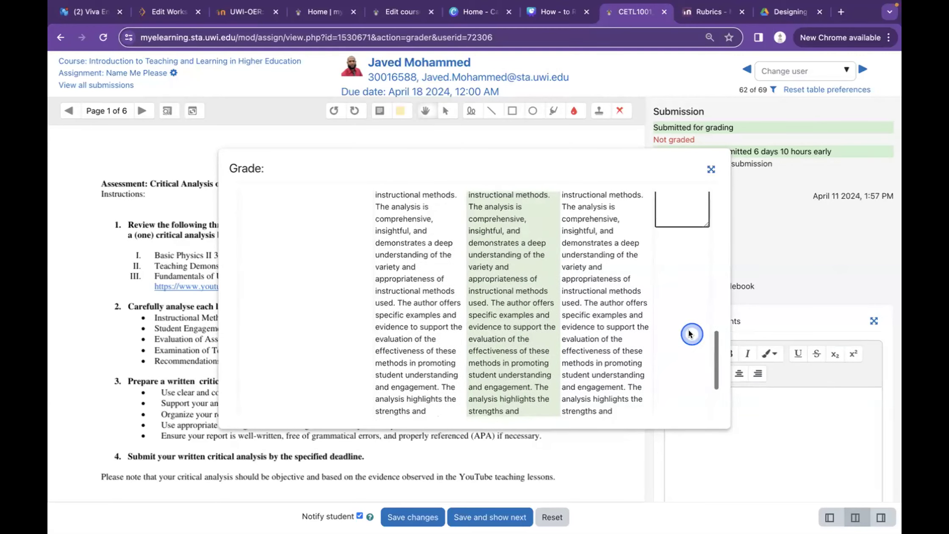
pyautogui.scroll(2, 689, 330)
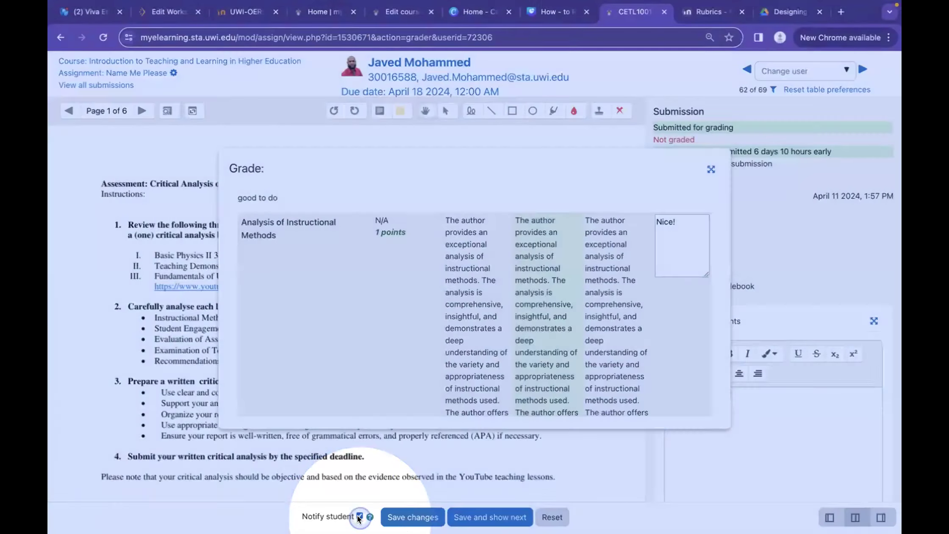
pyautogui.click(360, 517)
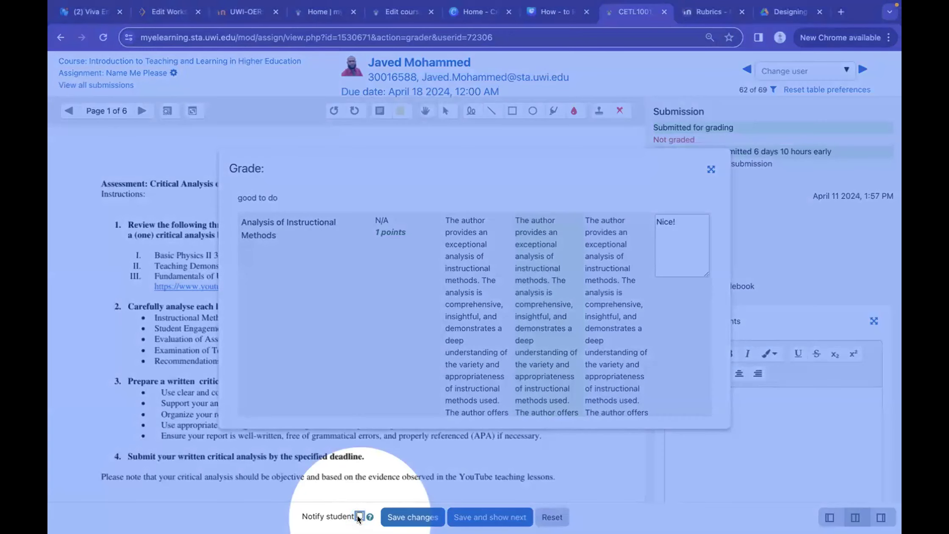
pyautogui.click(360, 516)
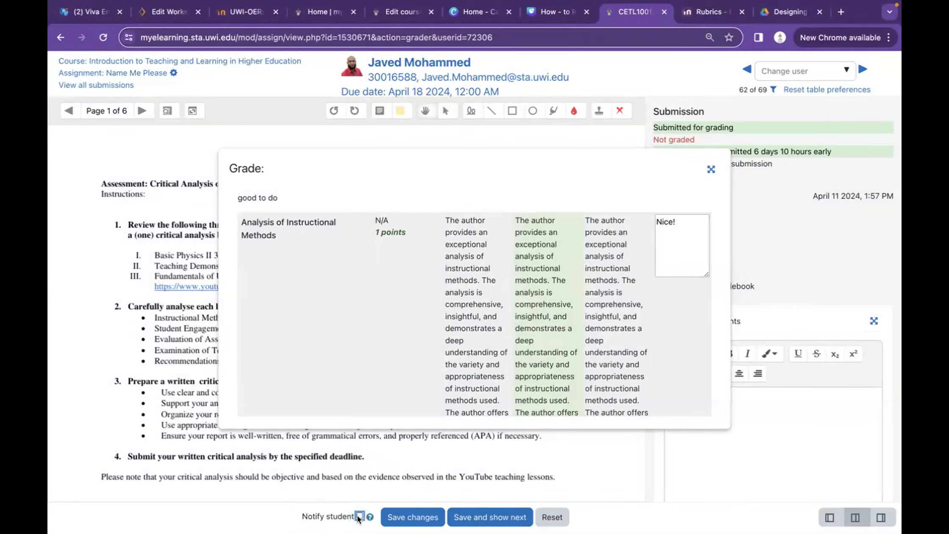
pyautogui.click(416, 521)
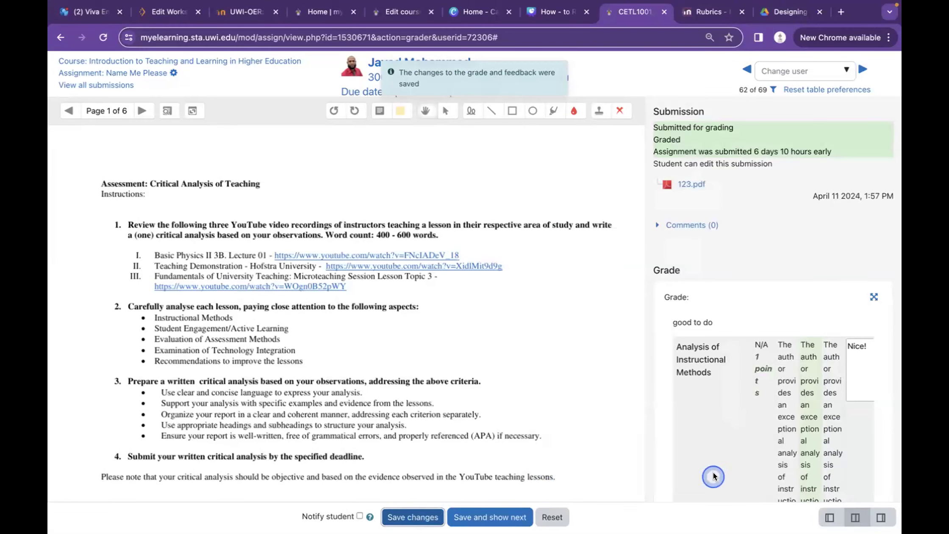
# Step: Examine the saved rubric levels and remarks beside the submitted PDF
pyautogui.click(728, 474)
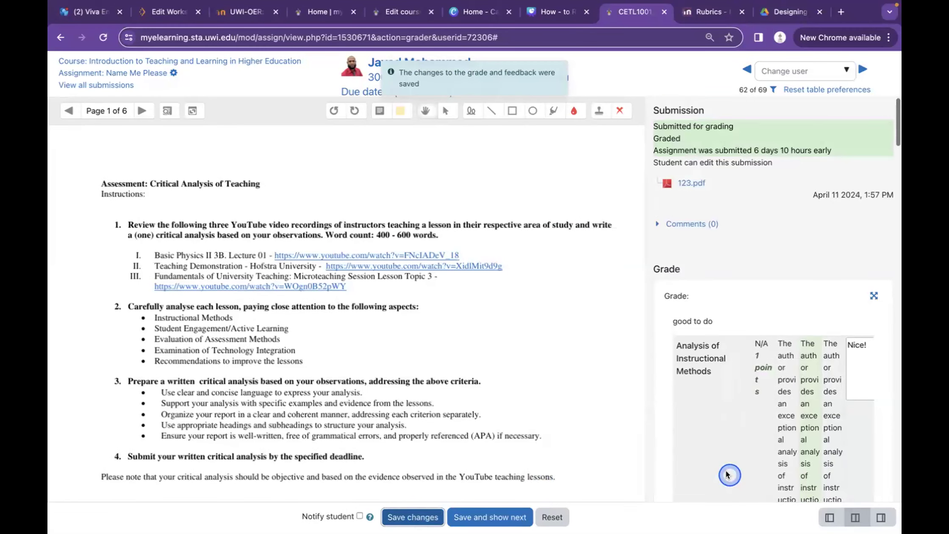
pyautogui.scroll(-10, 726, 474)
pyautogui.scroll(-10, 726, 471)
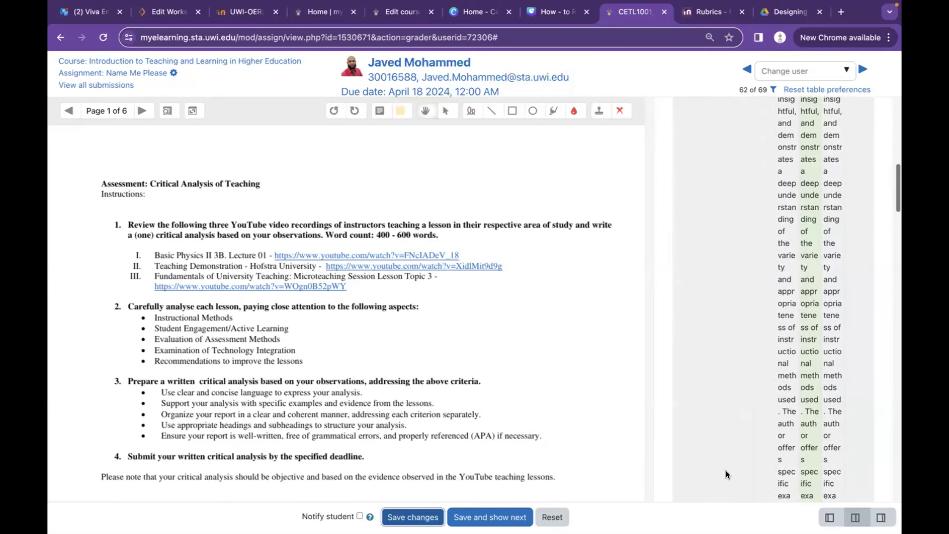
pyautogui.scroll(-5, 726, 470)
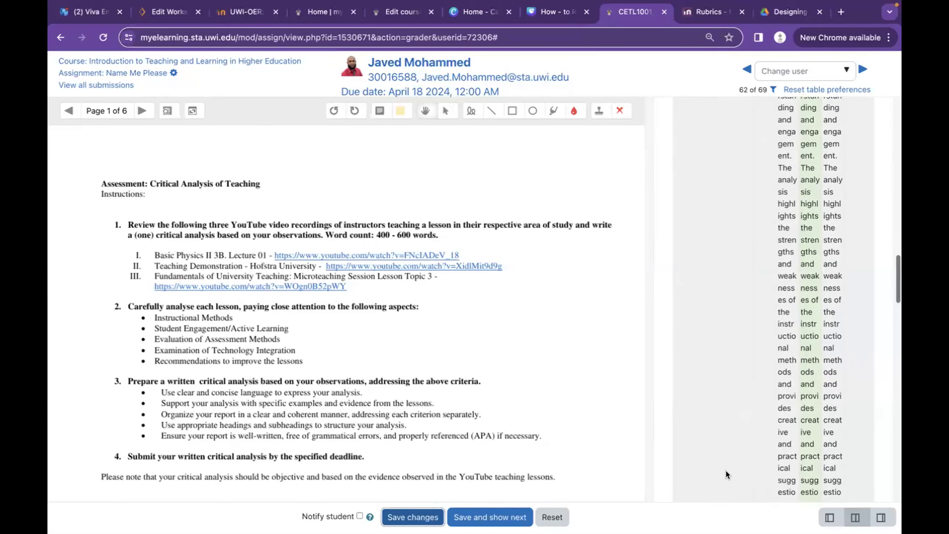
pyautogui.scroll(-1, 726, 471)
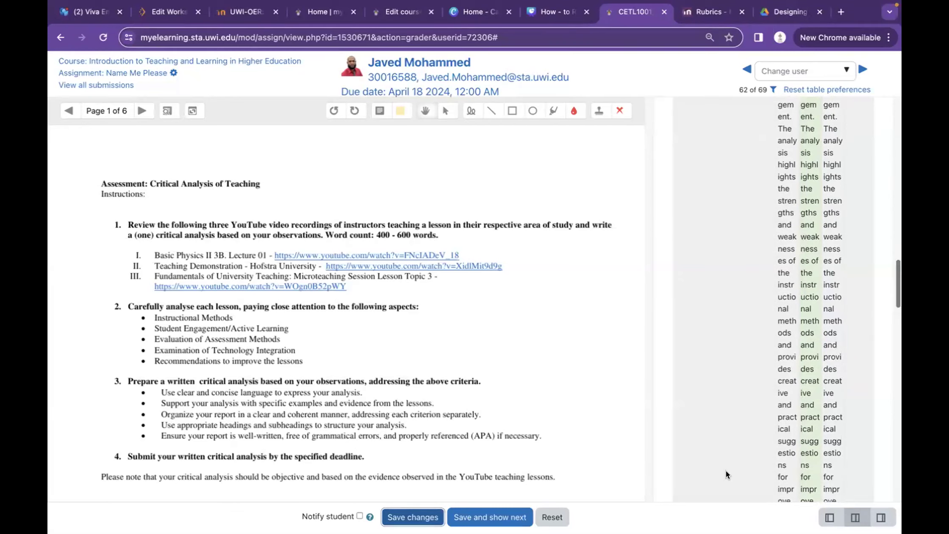
pyautogui.scroll(-1, 726, 471)
pyautogui.scroll(3, 726, 471)
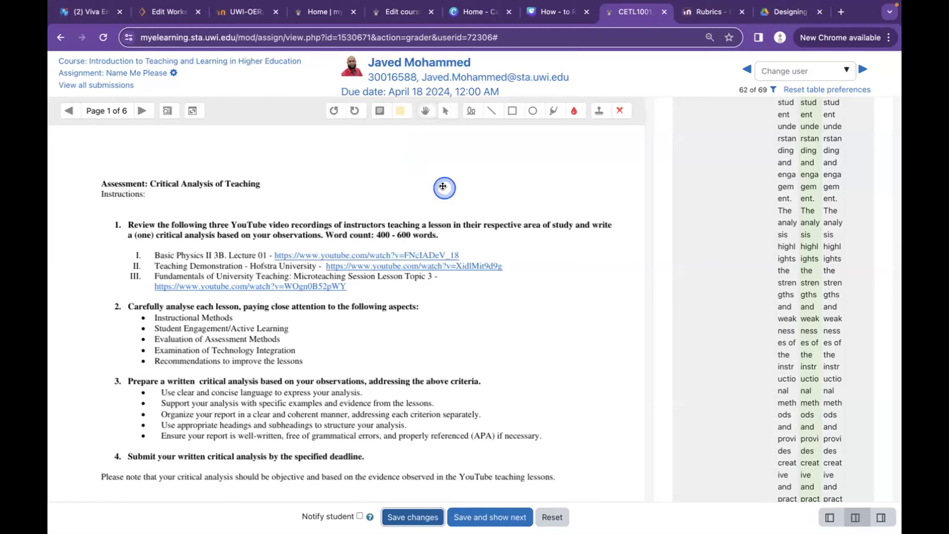
pyautogui.scroll(-5, 784, 303)
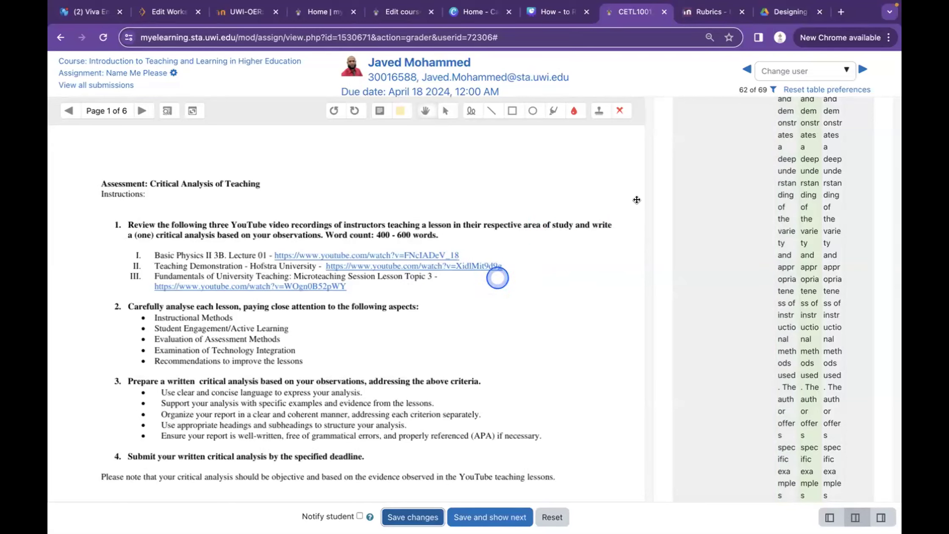
pyautogui.scroll(15, 810, 243)
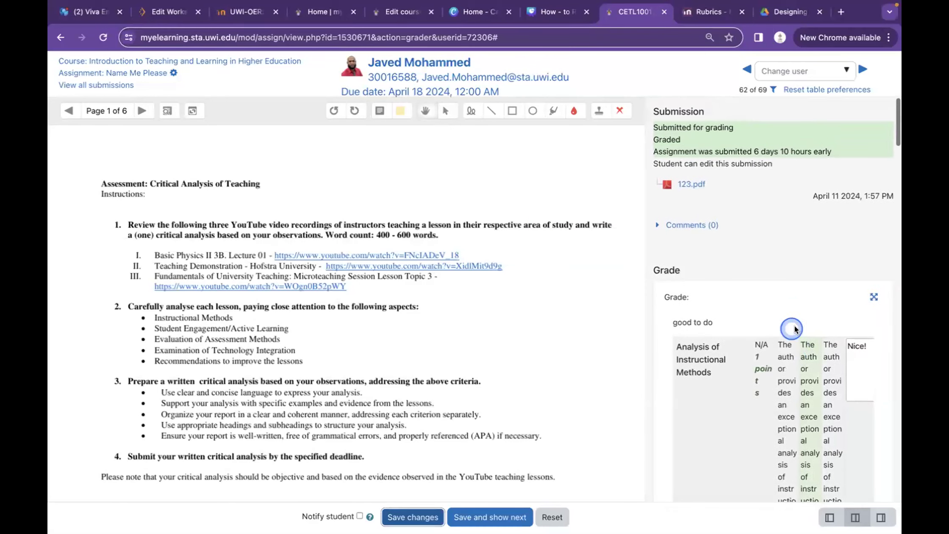
pyautogui.scroll(-1, 796, 328)
pyautogui.scroll(-2, 796, 328)
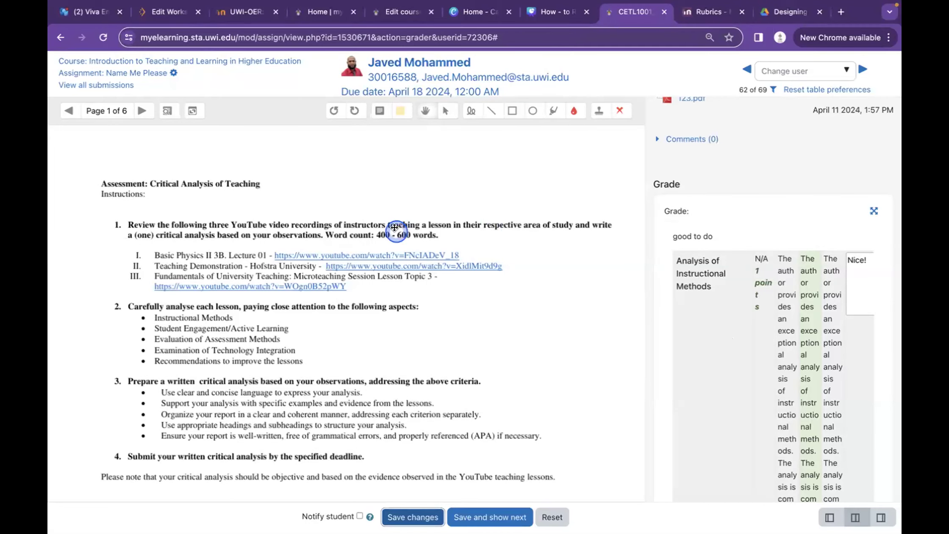
pyautogui.click(444, 225)
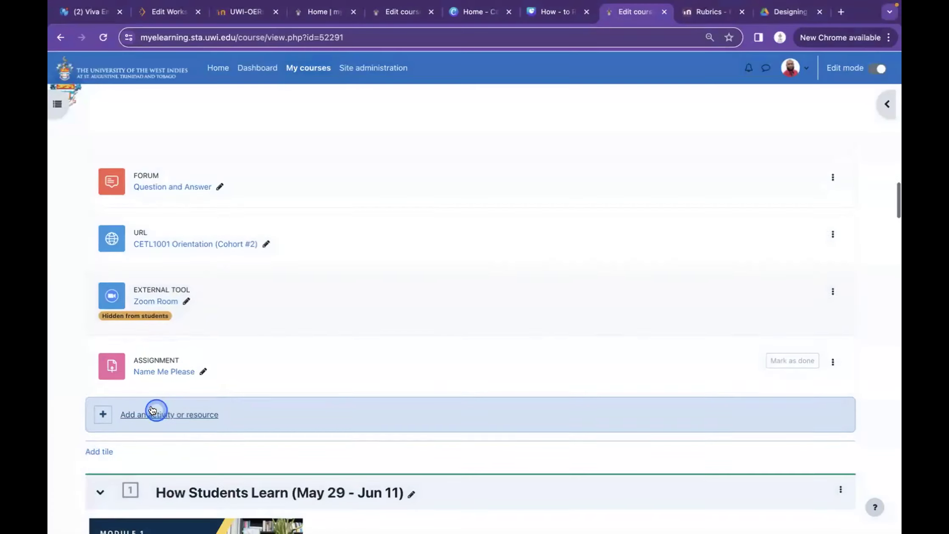
# Step: Add a Forum activity to the course section that contains the Name Me Please assignment
pyautogui.scroll(-3, 153, 410)
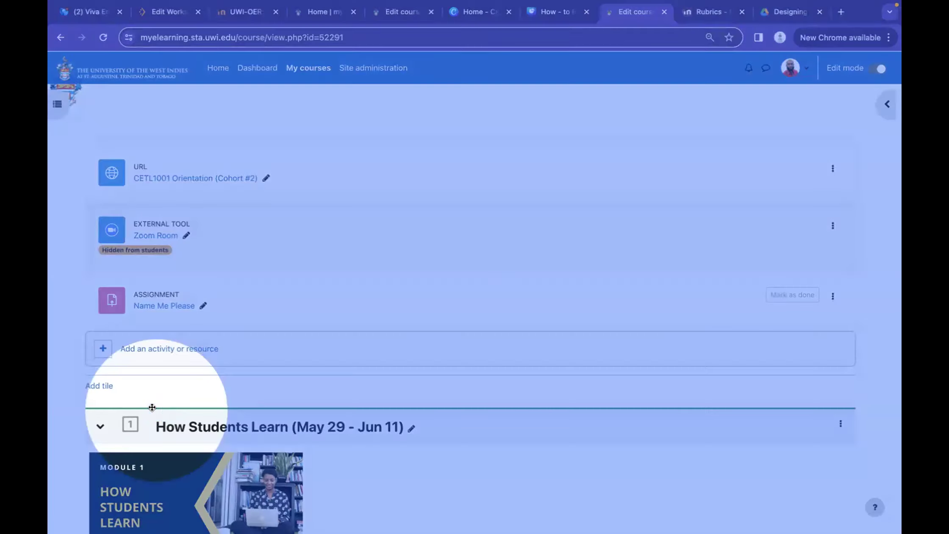
pyautogui.click(153, 354)
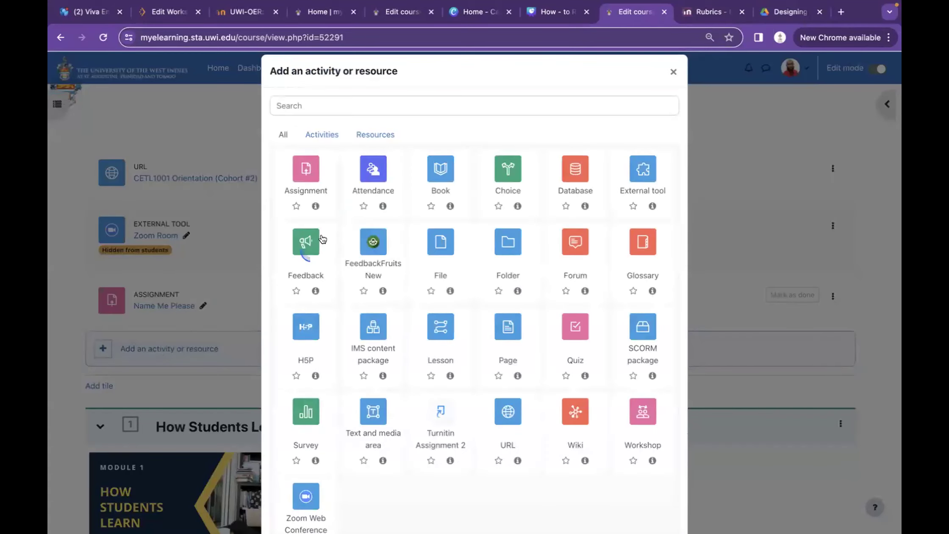
pyautogui.click(380, 191)
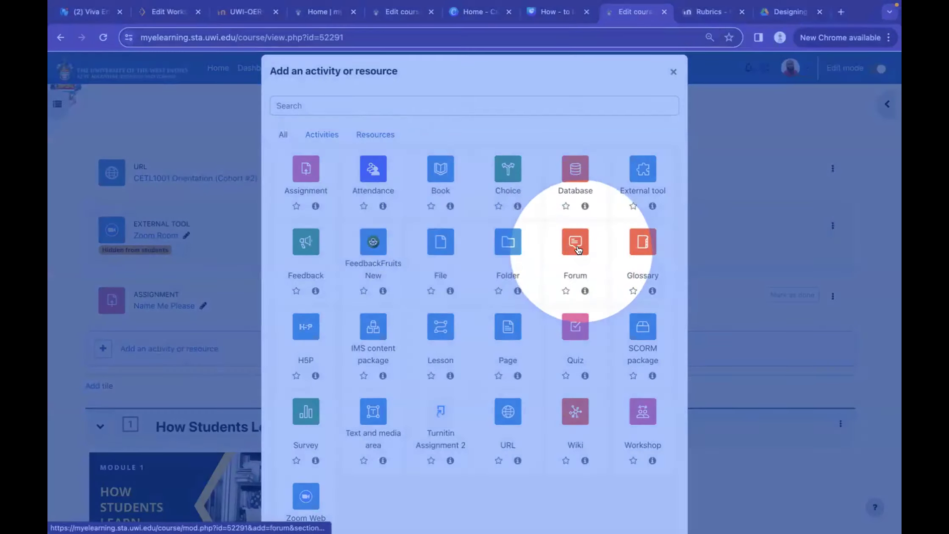
pyautogui.click(577, 248)
# Step: Name the new forum "Name Me" and leave its description empty
pyautogui.click(461, 329)
pyautogui.write('Nm')
pyautogui.press('BackSpace')
pyautogui.write('ame Me')
pyautogui.scroll(-1, 462, 329)
pyautogui.click(453, 352)
# Step: Look through the new forum's settings sections and expand the activity completion options
pyautogui.scroll(-4, 453, 353)
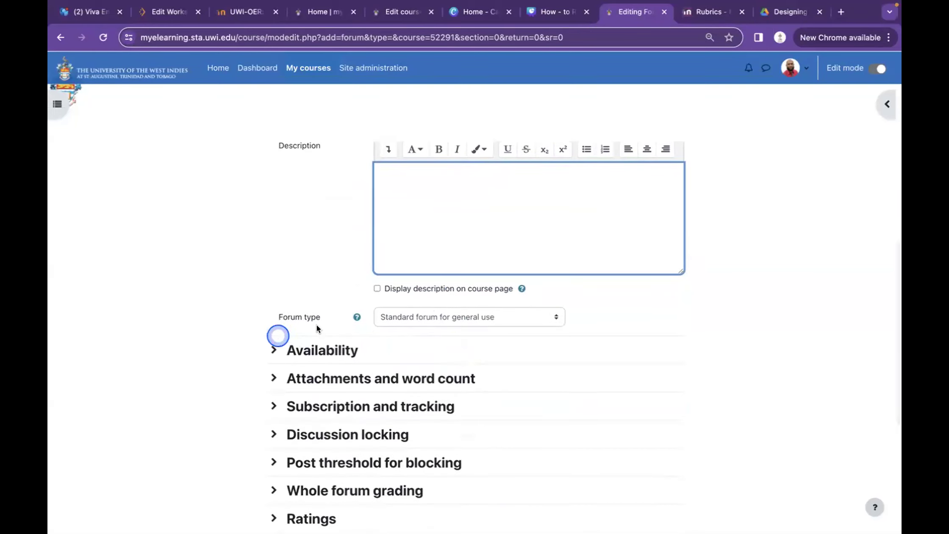
pyautogui.scroll(-2, 491, 333)
pyautogui.scroll(-3, 490, 334)
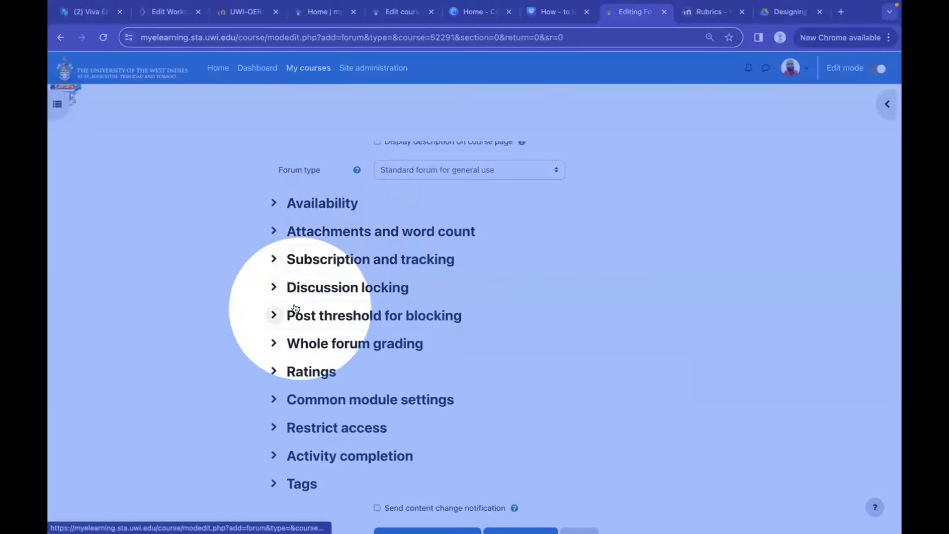
pyautogui.scroll(-2, 293, 328)
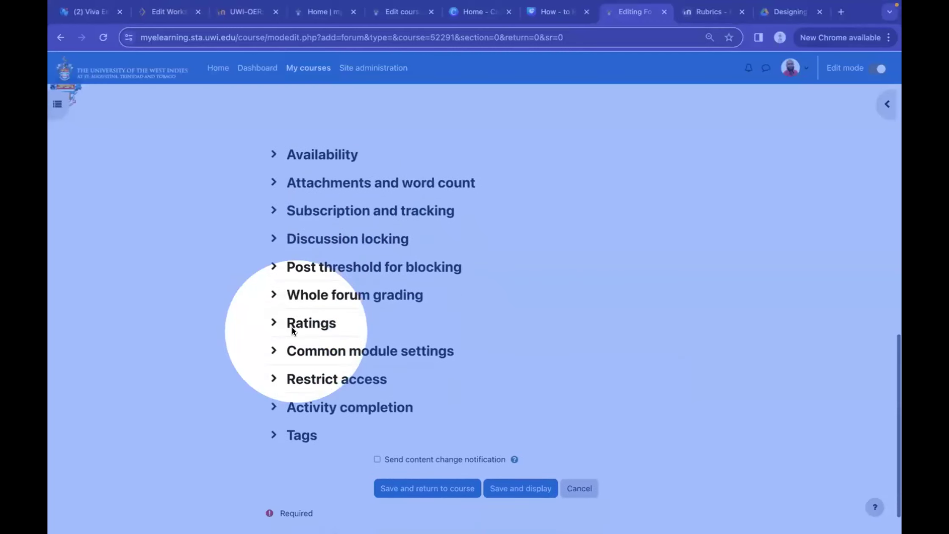
pyautogui.scroll(-1, 292, 330)
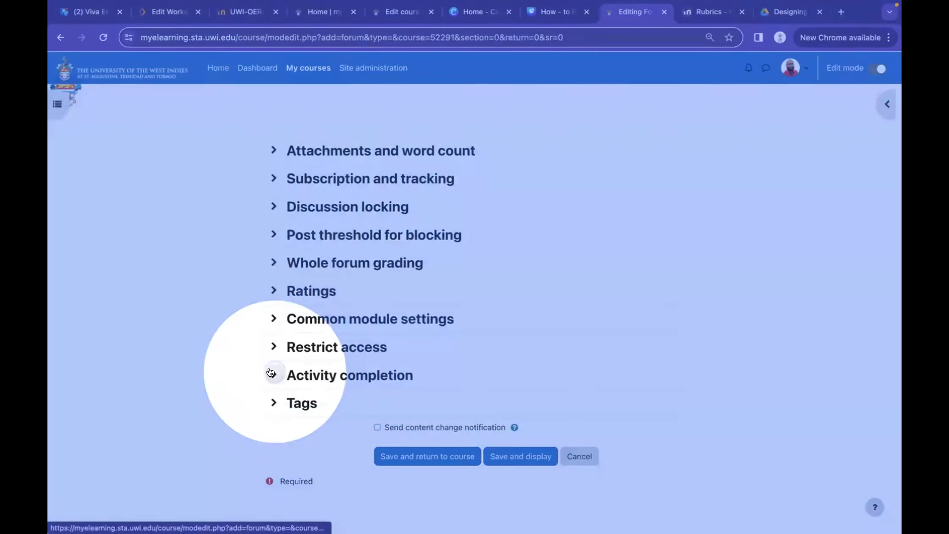
pyautogui.click(272, 373)
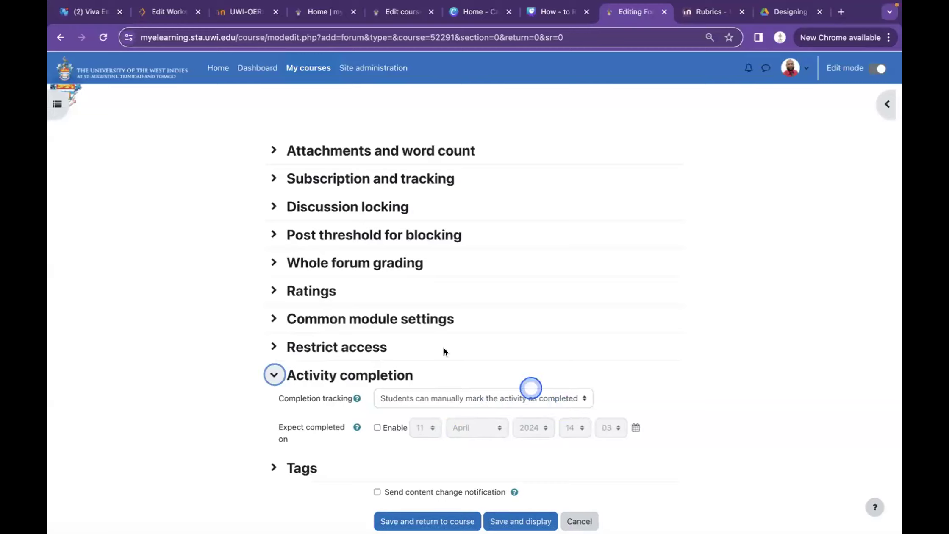
# Step: Set the grade type for whole forum grading to Point
pyautogui.scroll(1, 424, 346)
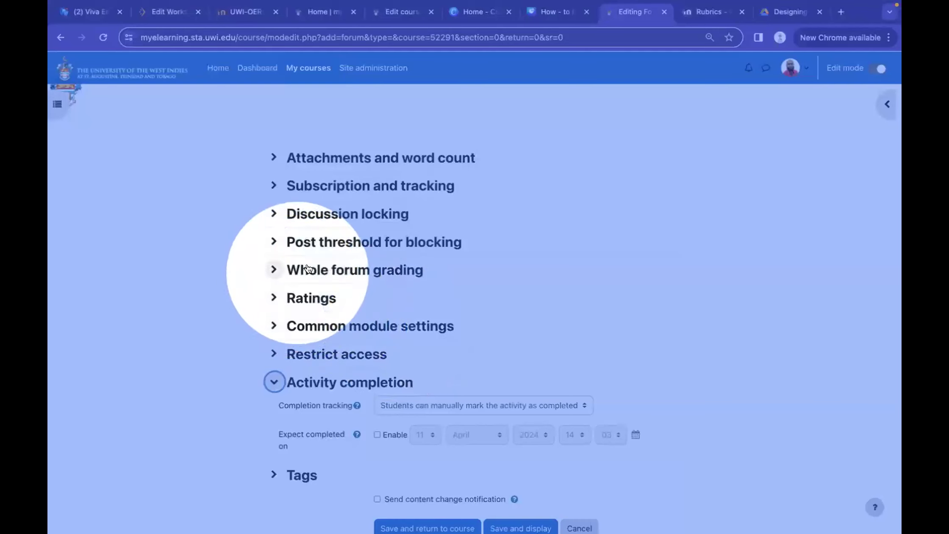
pyautogui.click(274, 270)
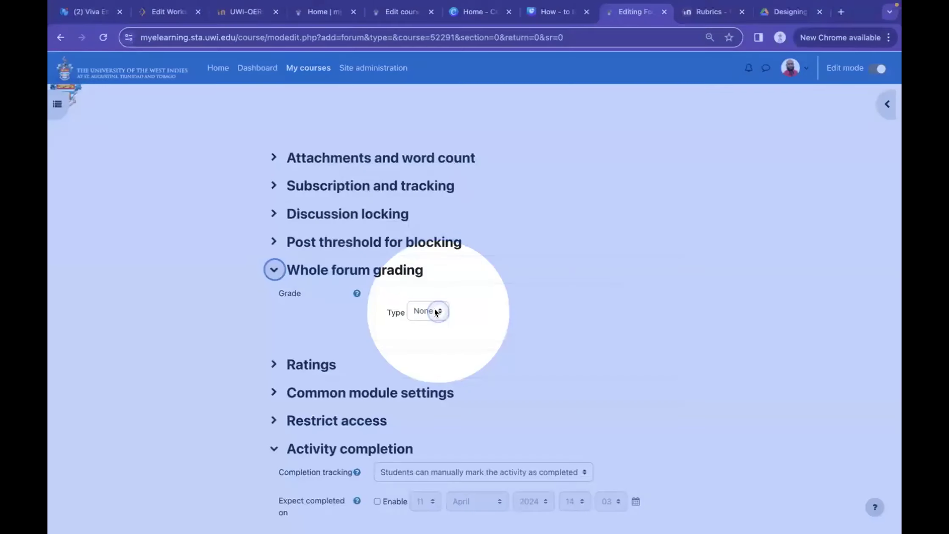
pyautogui.click(431, 311)
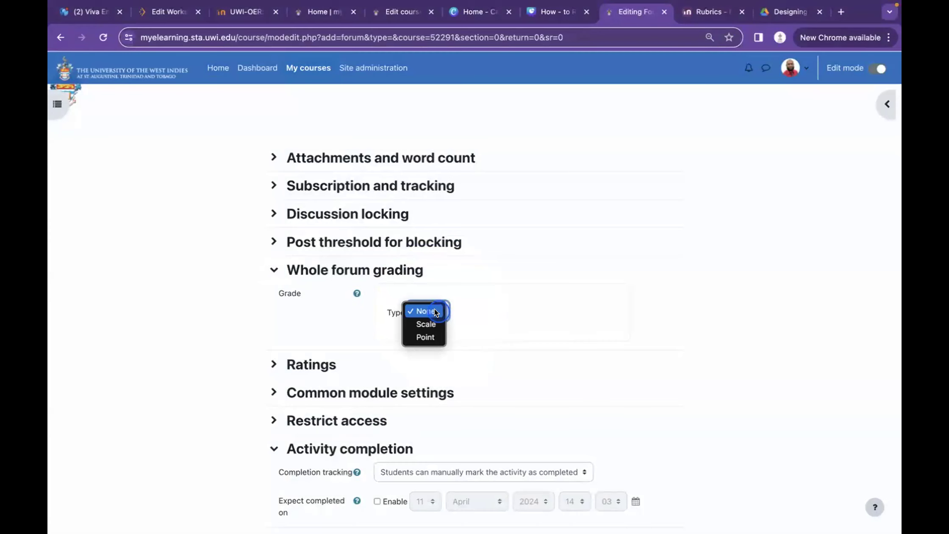
pyautogui.click(429, 338)
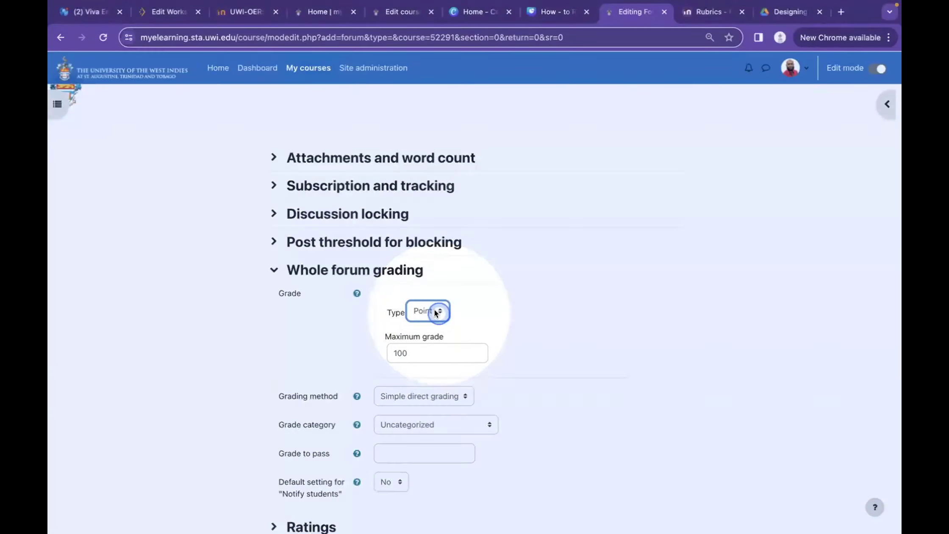
# Step: Keep the whole forum grade type as Point and set the grading method to Rubric
pyautogui.click(436, 313)
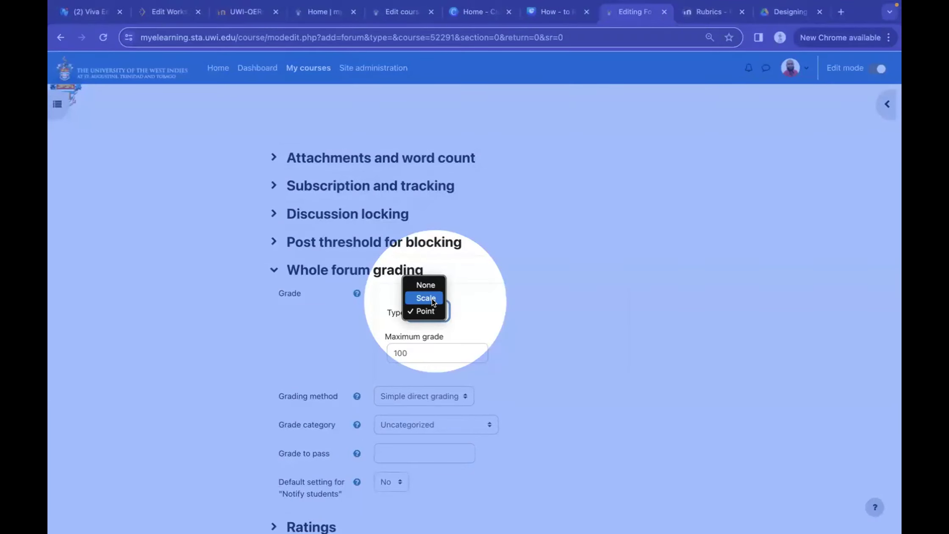
pyautogui.click(429, 312)
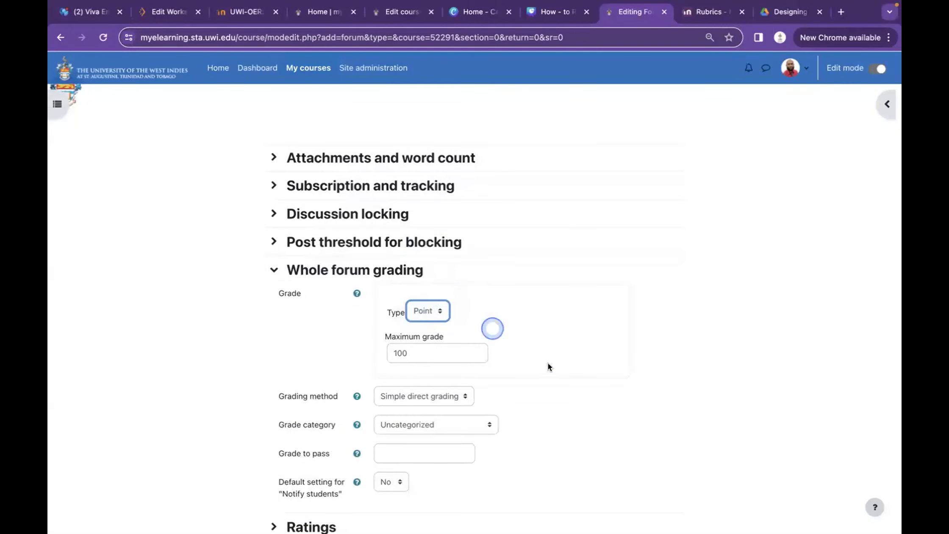
pyautogui.scroll(-3, 548, 363)
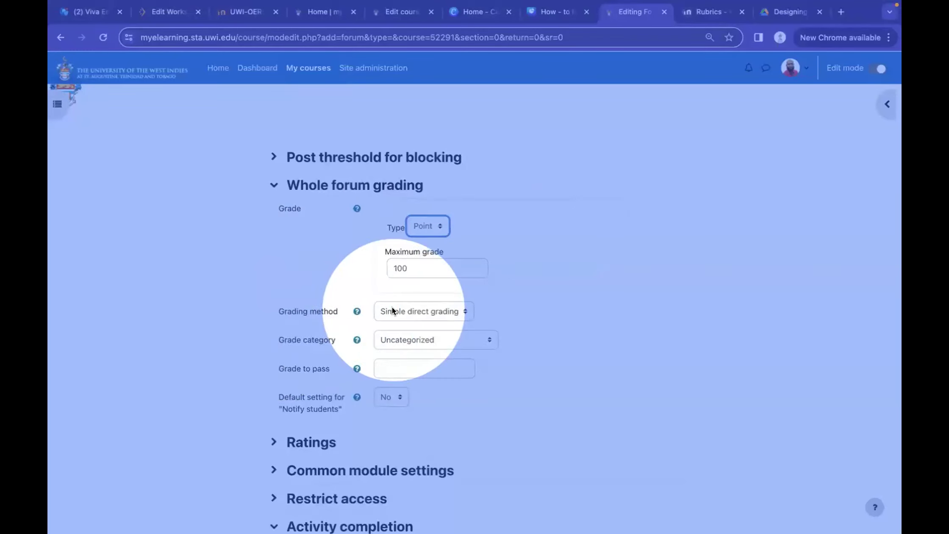
pyautogui.scroll(-1, 509, 309)
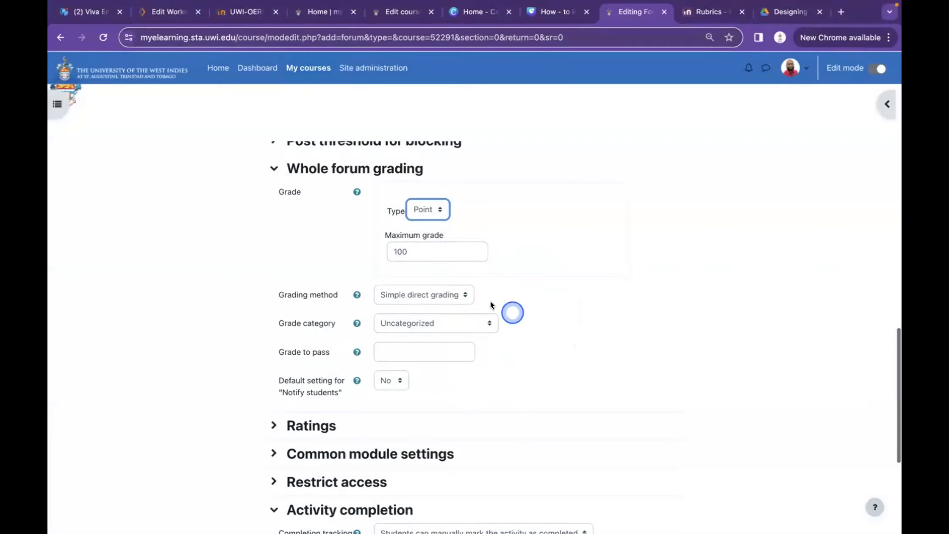
pyautogui.click(466, 297)
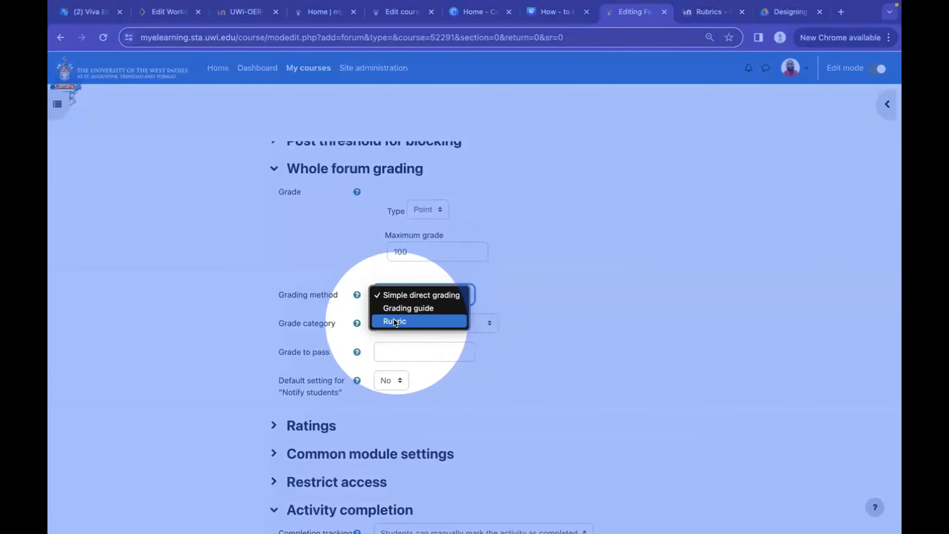
pyautogui.click(393, 321)
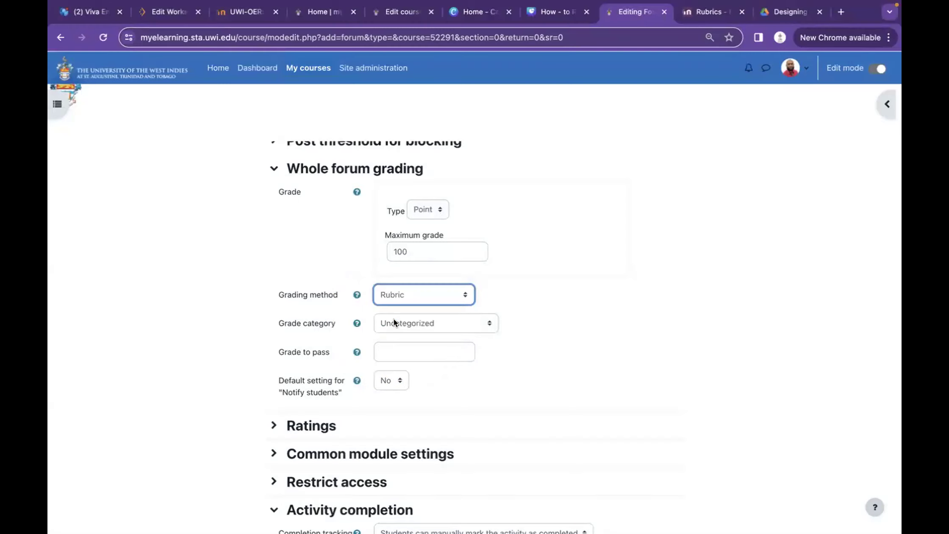
# Step: Save and display the forum, and start defining a new grading form from scratch
pyautogui.scroll(-5, 547, 373)
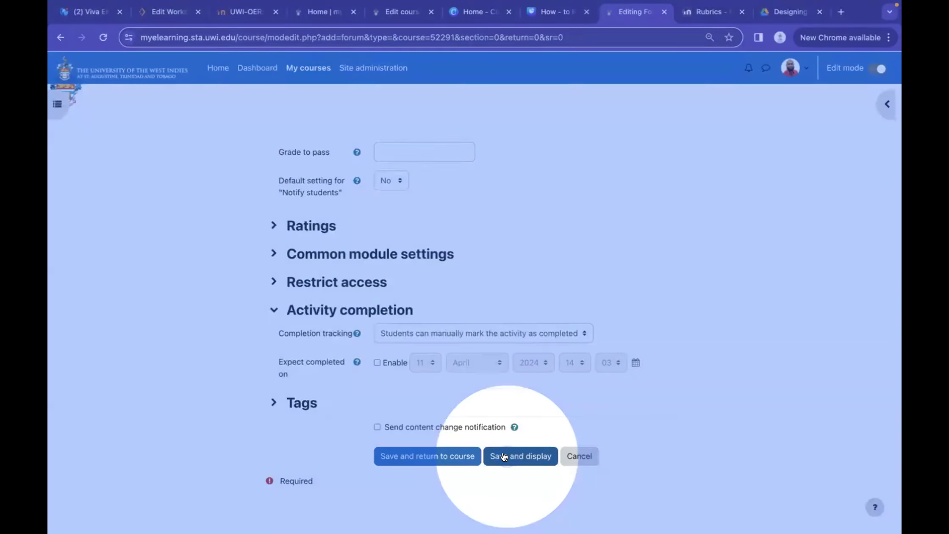
pyautogui.click(504, 457)
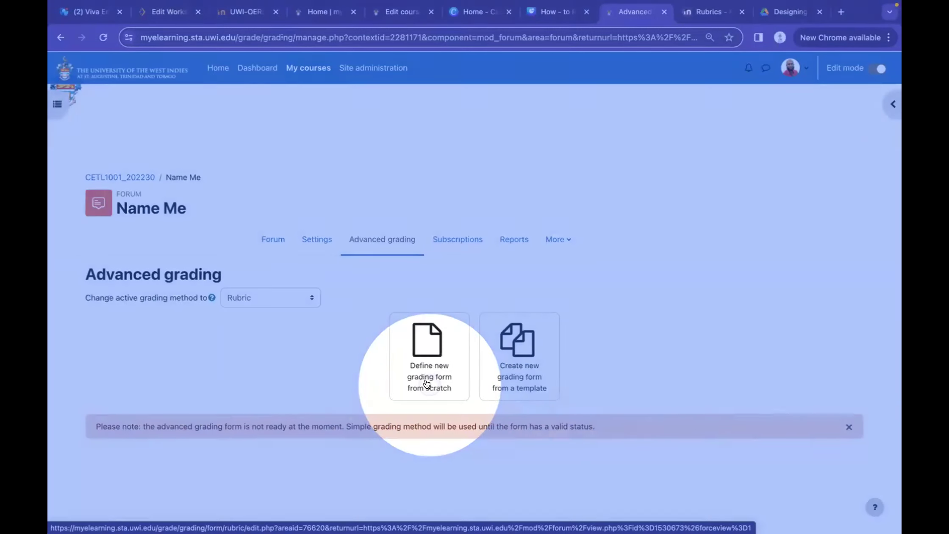
pyautogui.click(427, 386)
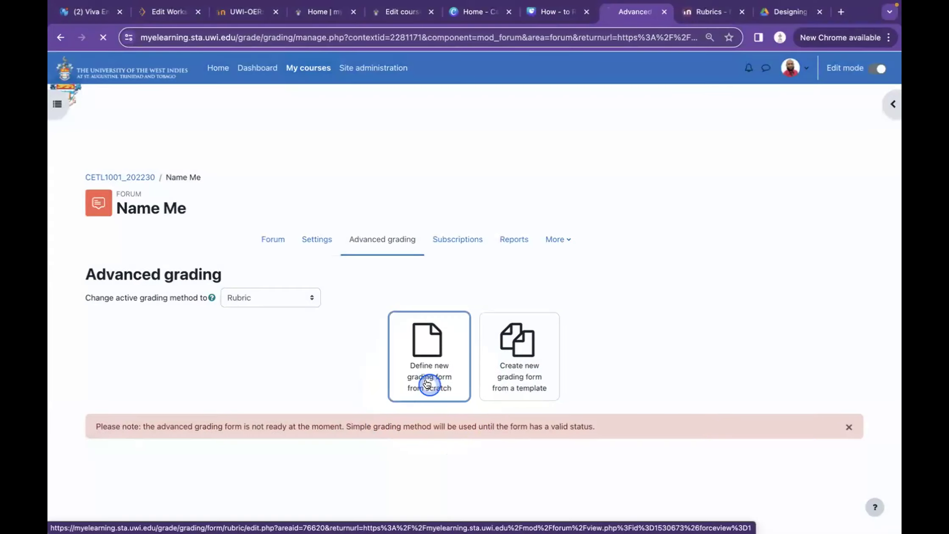
# Step: Name the rubric "name Me" and leave its description empty
pyautogui.click(396, 285)
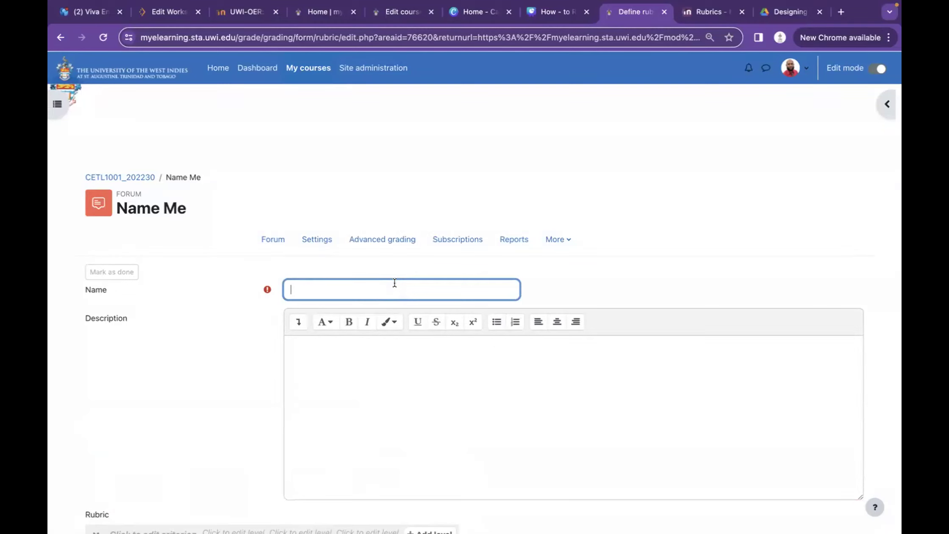
pyautogui.write('meamname M')
pyautogui.click(397, 287)
pyautogui.scroll(-3, 360, 377)
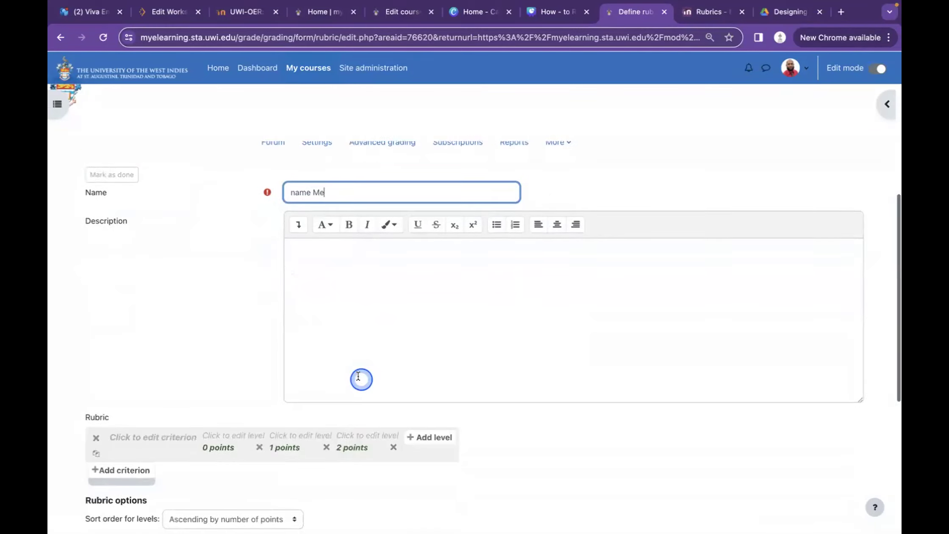
pyautogui.click(363, 280)
pyautogui.scroll(-5, 363, 276)
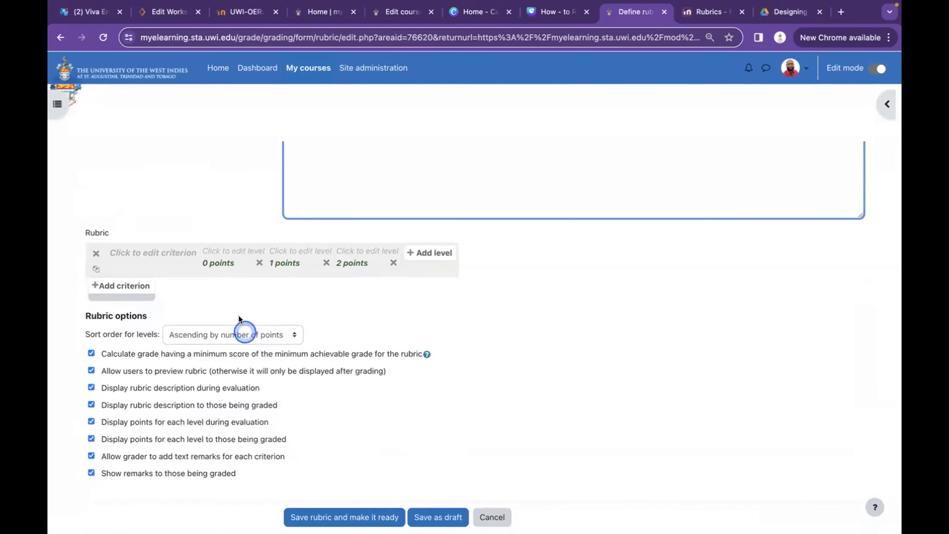
pyautogui.scroll(-1, 234, 303)
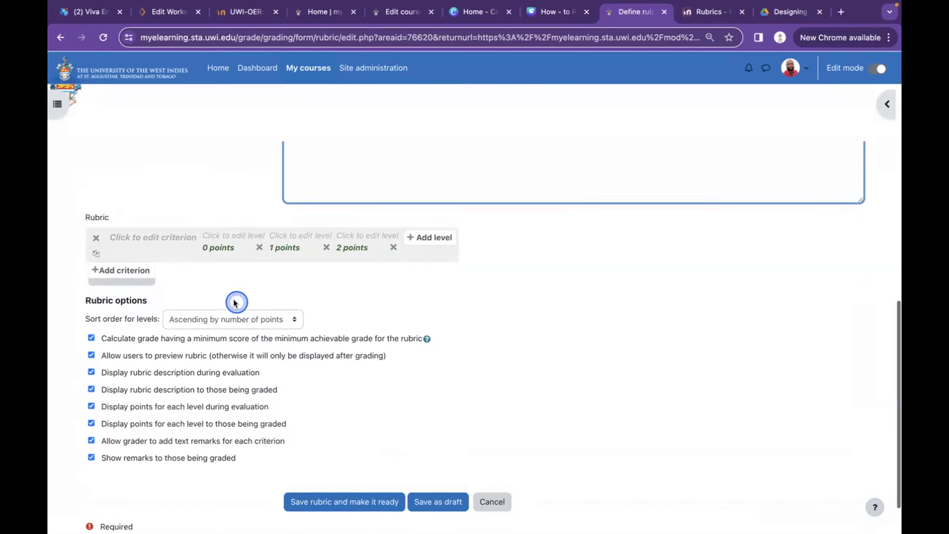
# Step: Name the first criterion "test" and paste the copied instructional methods description into its first level, worth 5 points
pyautogui.click(155, 226)
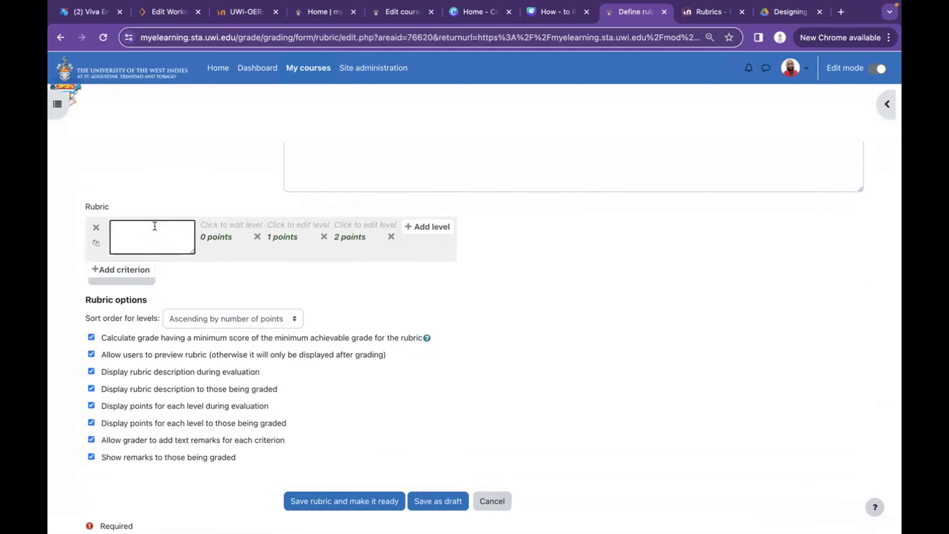
pyautogui.write('test')
pyautogui.click(235, 227)
pyautogui.press('super+v')
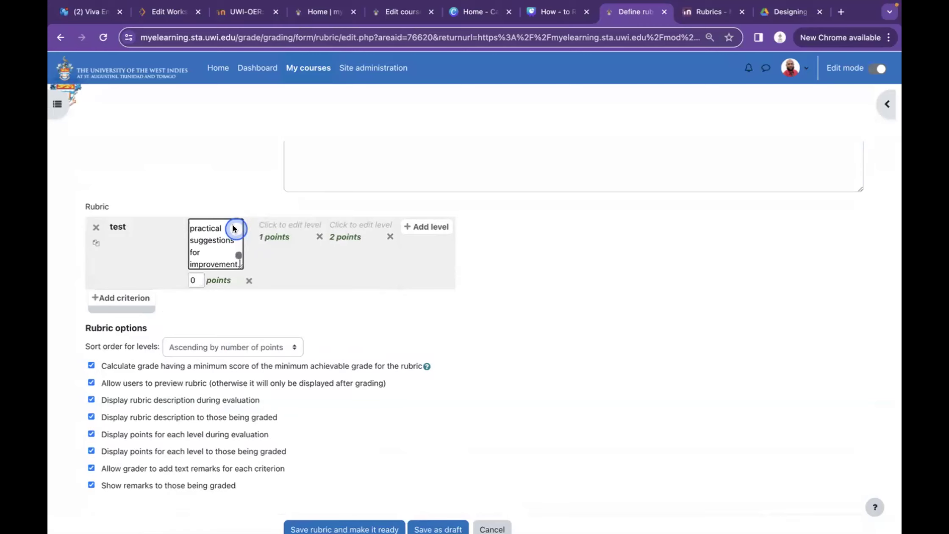
pyautogui.click(194, 280)
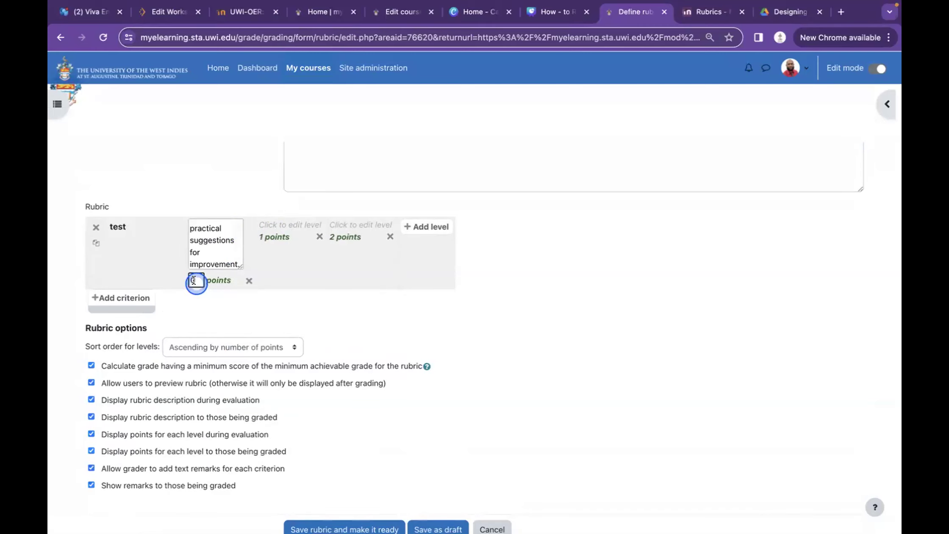
pyautogui.press('BackSpace')
pyautogui.write('5')
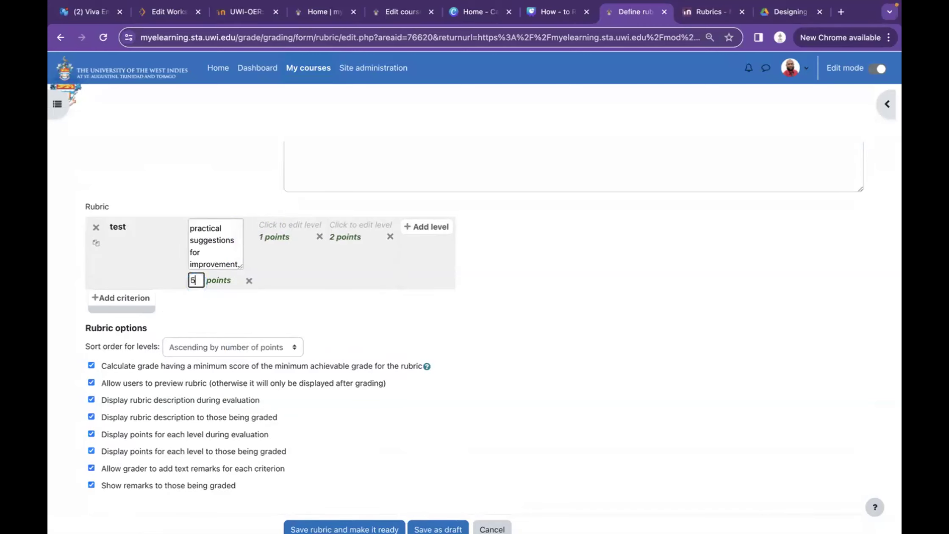
# Step: Paste the same description into the test criterion's second and third levels, worth 4 and 3 points
pyautogui.click(273, 224)
pyautogui.press('super+v')
pyautogui.click(269, 278)
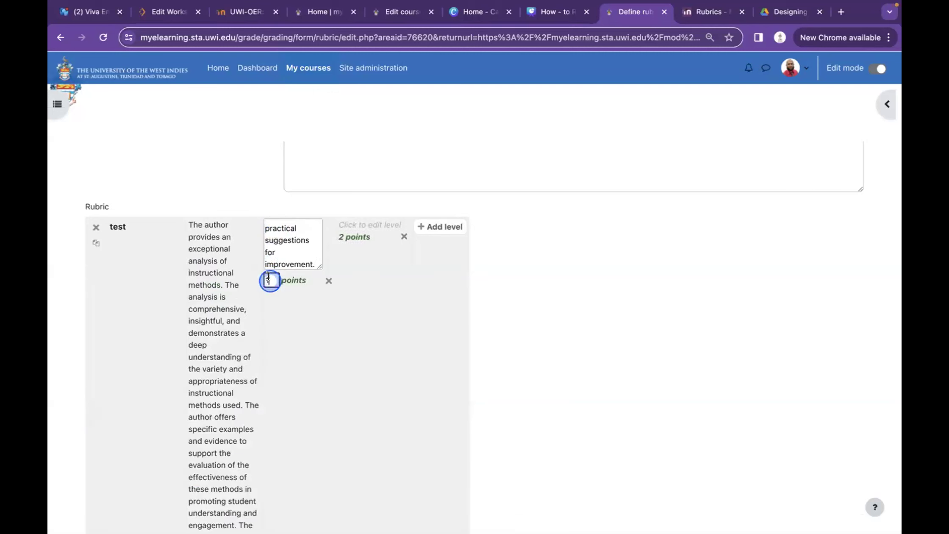
pyautogui.write('4')
pyautogui.click(355, 244)
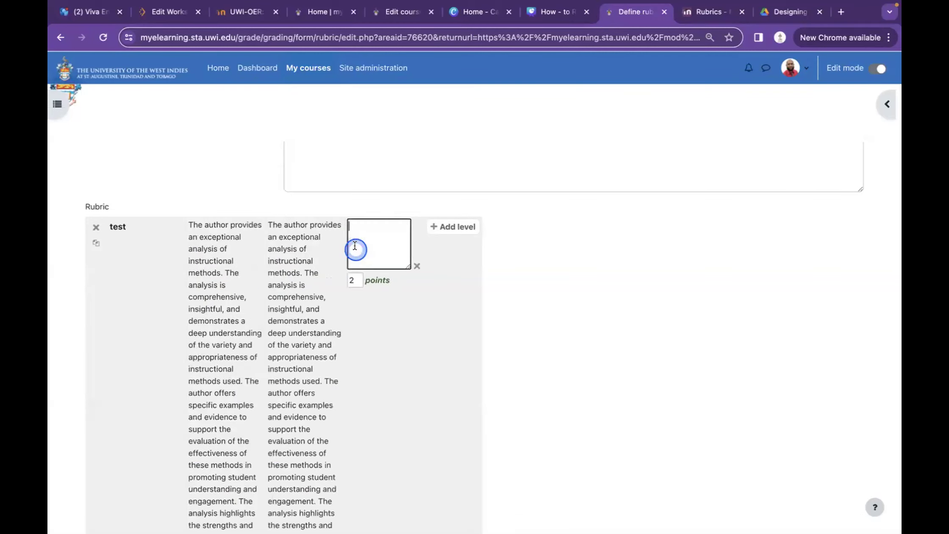
pyautogui.press('super+v')
pyautogui.click(356, 278)
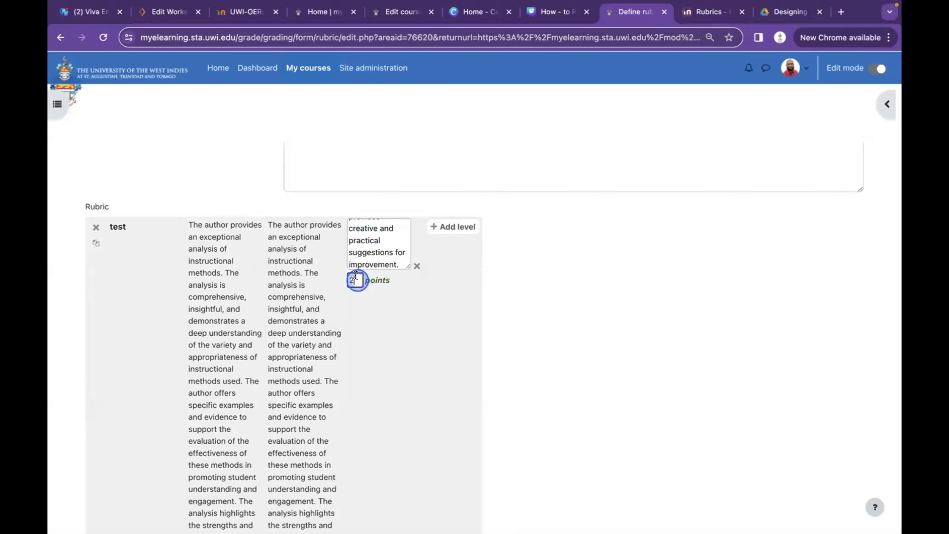
pyautogui.write('3')
pyautogui.scroll(-3, 377, 269)
pyautogui.click(377, 271)
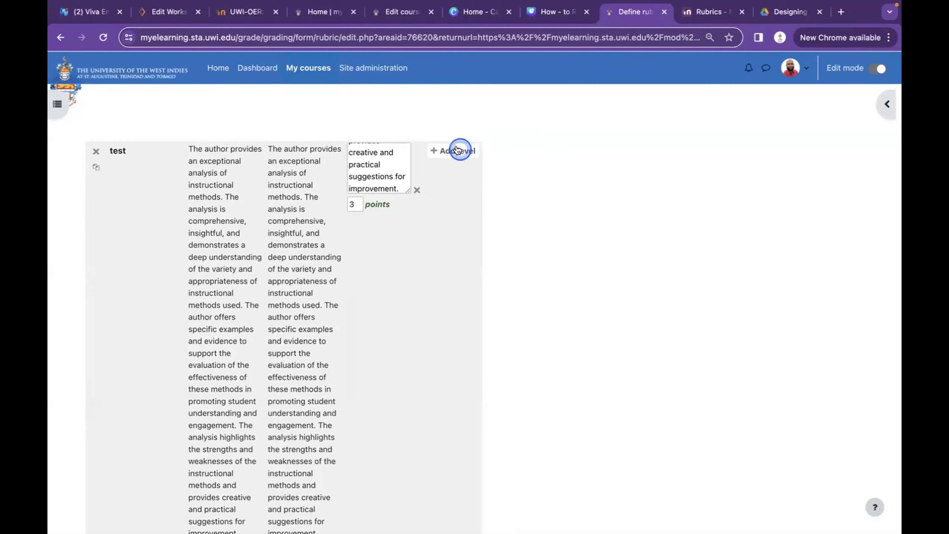
# Step: Add a fourth level to the test criterion, described as "N/A" and worth 0 points
pyautogui.click(456, 149)
pyautogui.click(491, 163)
pyautogui.write('N')
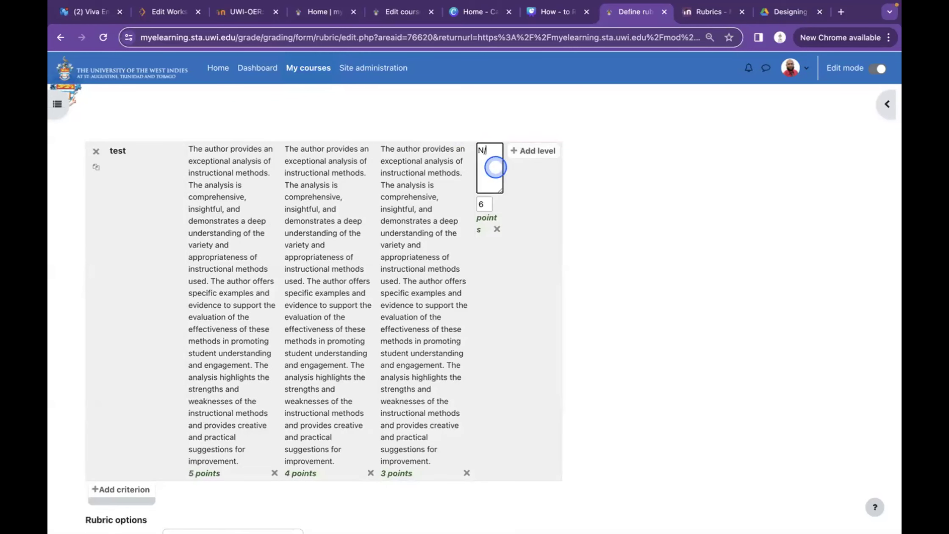
pyautogui.write('/A')
pyautogui.scroll(-2, 559, 210)
pyautogui.scroll(3, 560, 209)
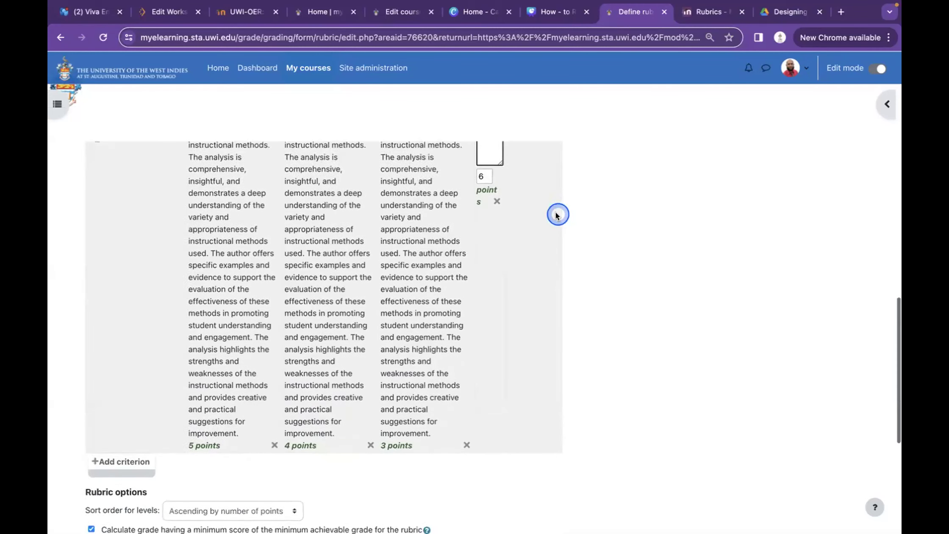
pyautogui.click(490, 218)
pyautogui.doubleClick(490, 217)
pyautogui.press('BackSpace')
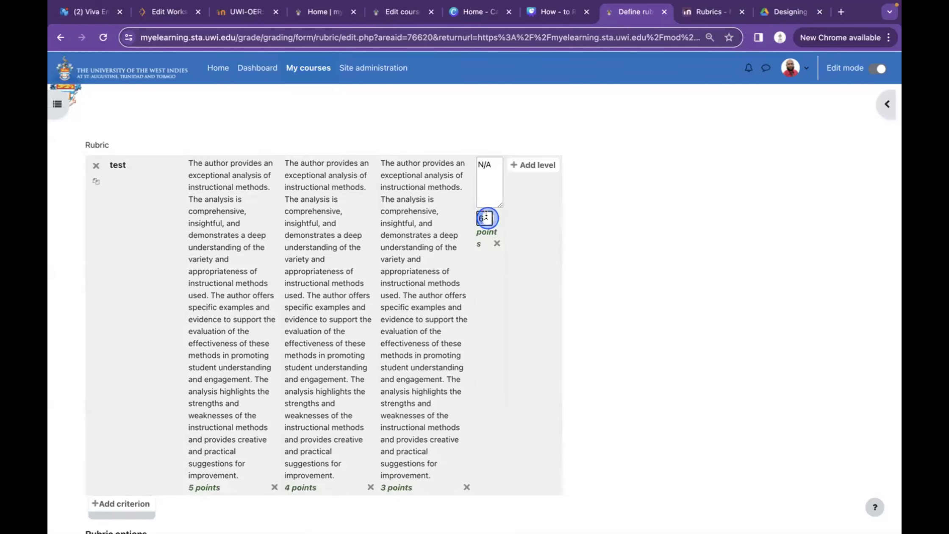
pyautogui.scroll(-4, 487, 359)
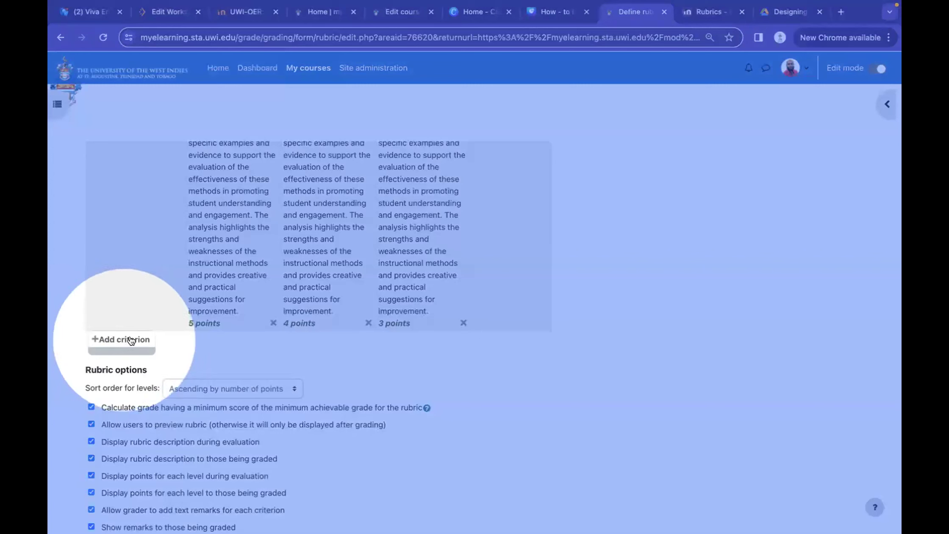
# Step: Add a second criterion to the rubric and name it "Holistic"
pyautogui.click(127, 341)
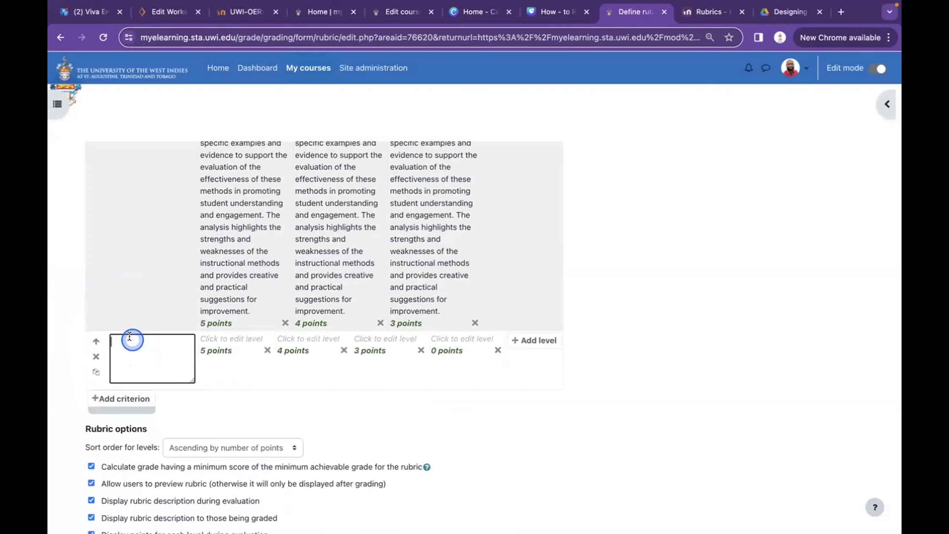
pyautogui.click(147, 367)
pyautogui.click(149, 371)
pyautogui.write('Holistic')
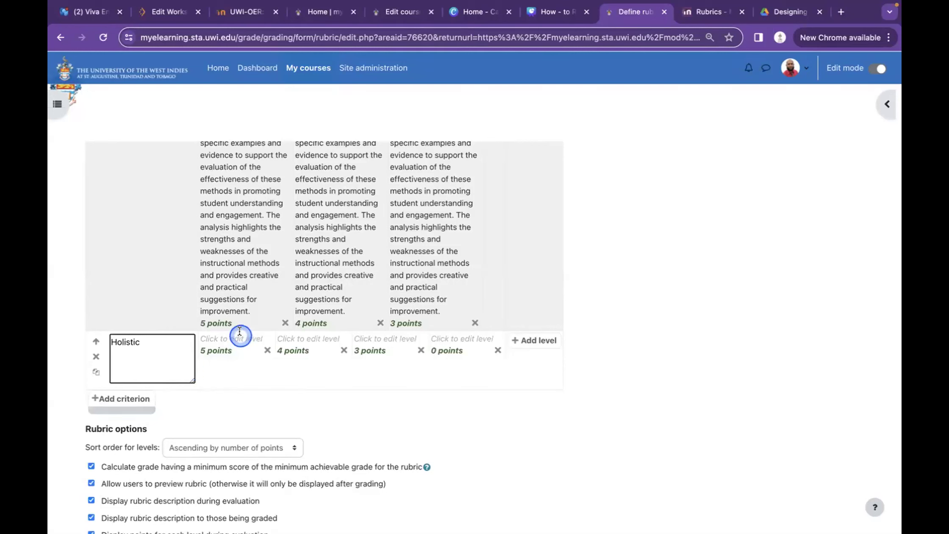
# Step: Paste the copied description into the Holistic criterion's first and second levels, worth 4 and 3 points
pyautogui.click(240, 331)
pyautogui.press('super+v')
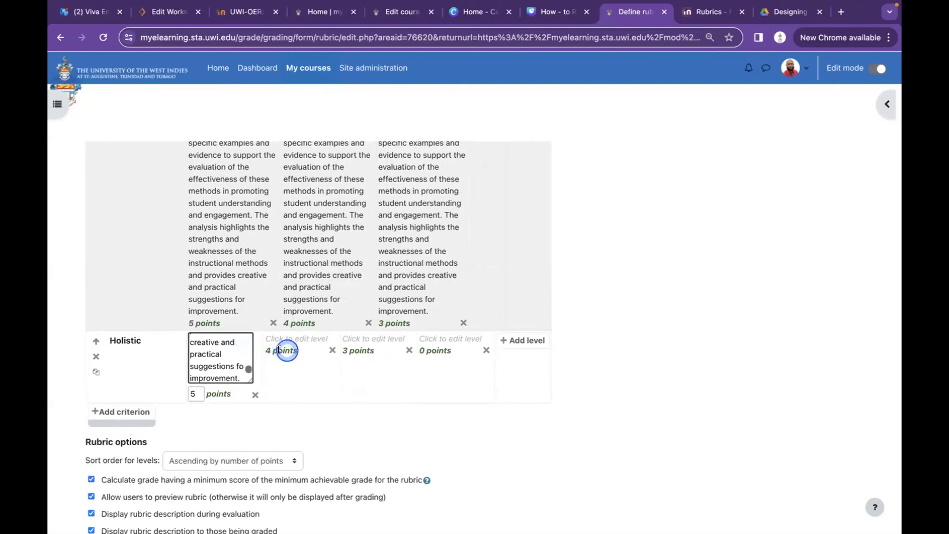
pyautogui.click(197, 390)
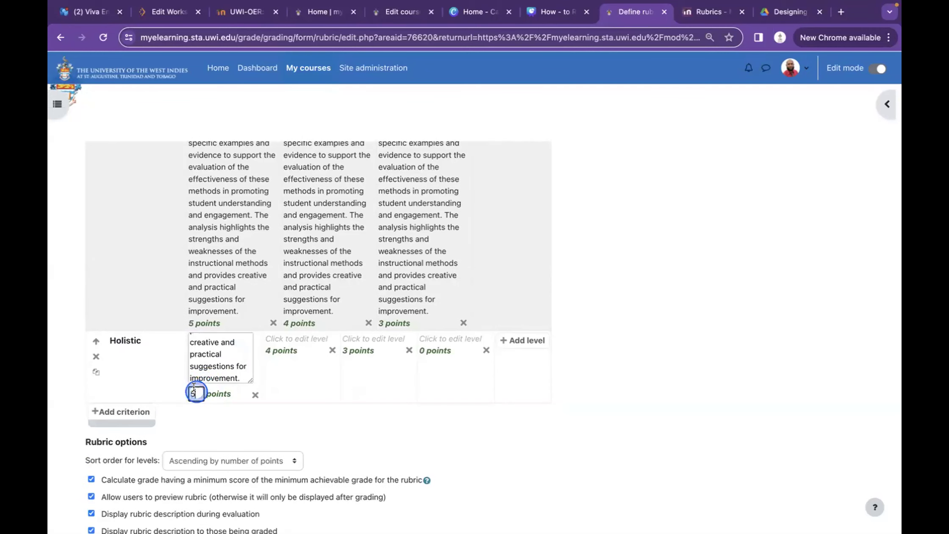
pyautogui.write('4')
pyautogui.click(297, 323)
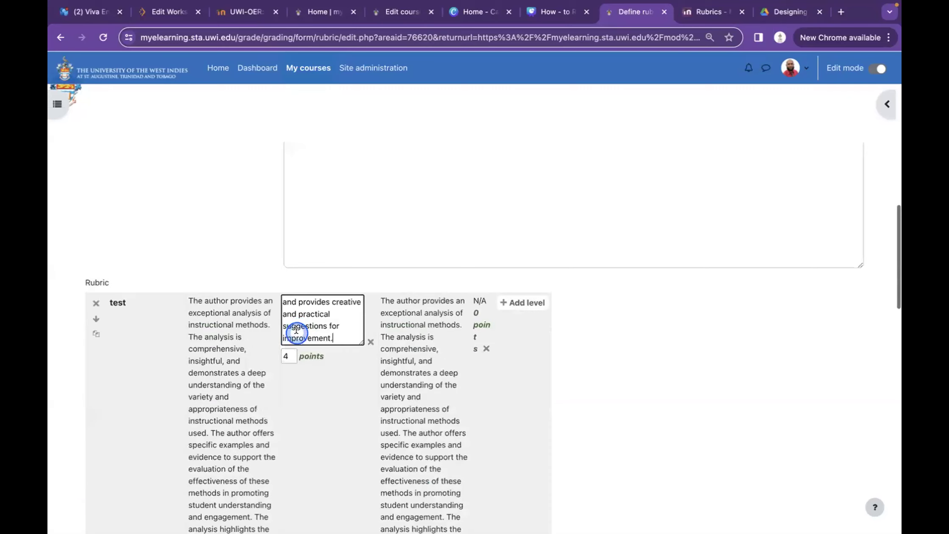
pyautogui.scroll(-5, 339, 389)
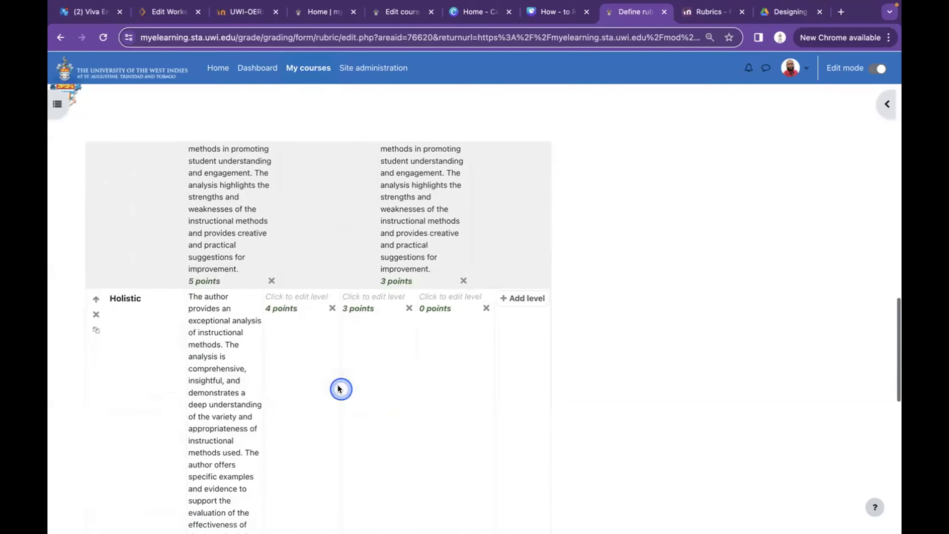
pyautogui.click(303, 294)
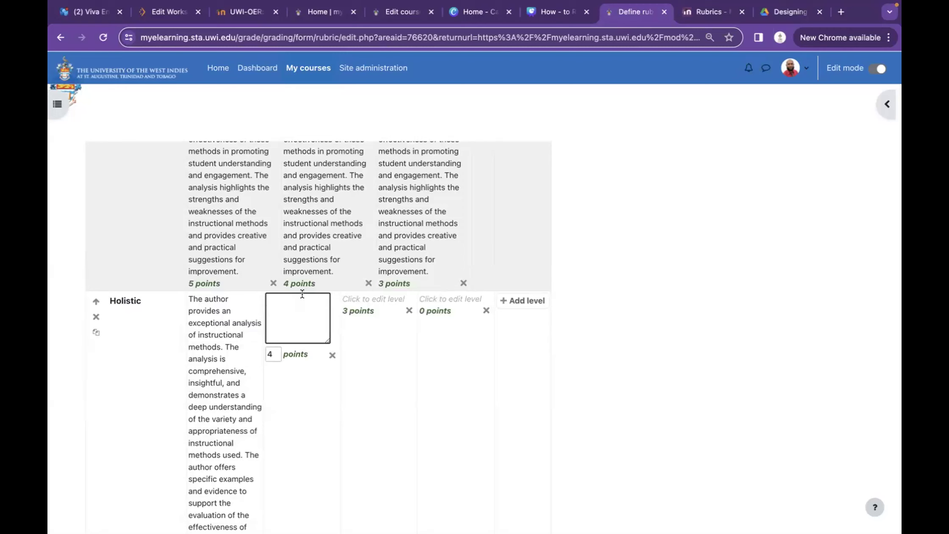
pyautogui.press('super+v')
pyautogui.click(271, 353)
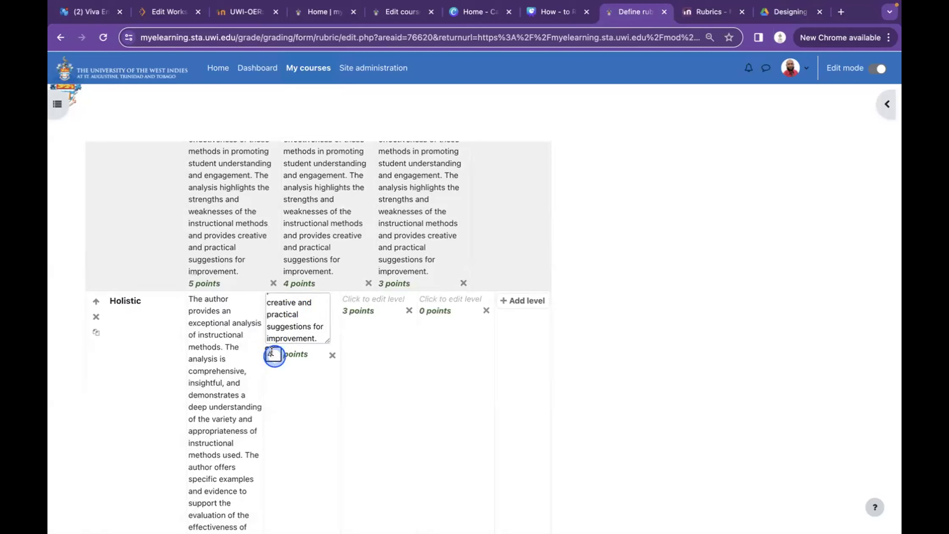
# Step: Paste the copied description into the Holistic criterion's third and fourth levels, worth 2 and 1 points
pyautogui.click(373, 300)
pyautogui.press('super+v')
pyautogui.click(348, 354)
pyautogui.press('BackSpace')
pyautogui.write('2')
pyautogui.click(452, 303)
pyautogui.press('super+v')
pyautogui.click(440, 339)
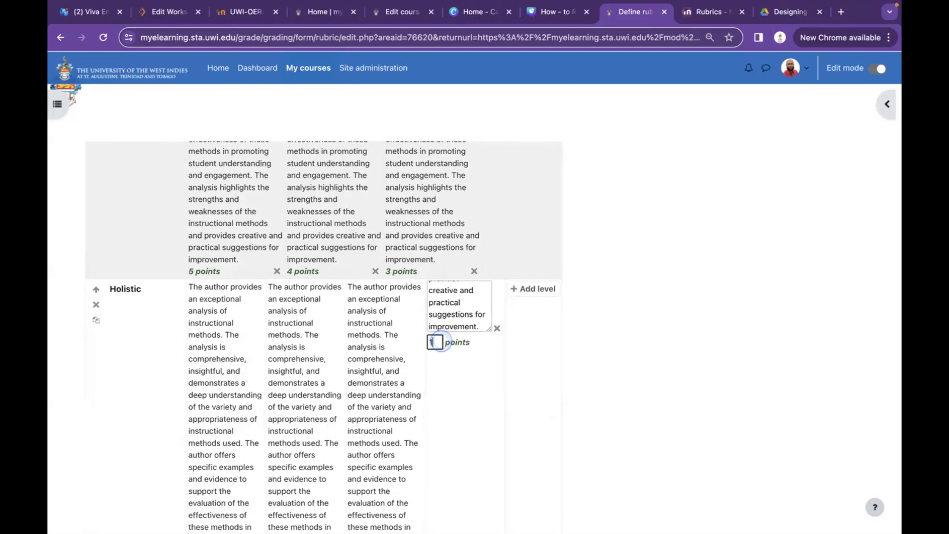
pyautogui.scroll(-10, 489, 411)
pyautogui.scroll(-2, 488, 411)
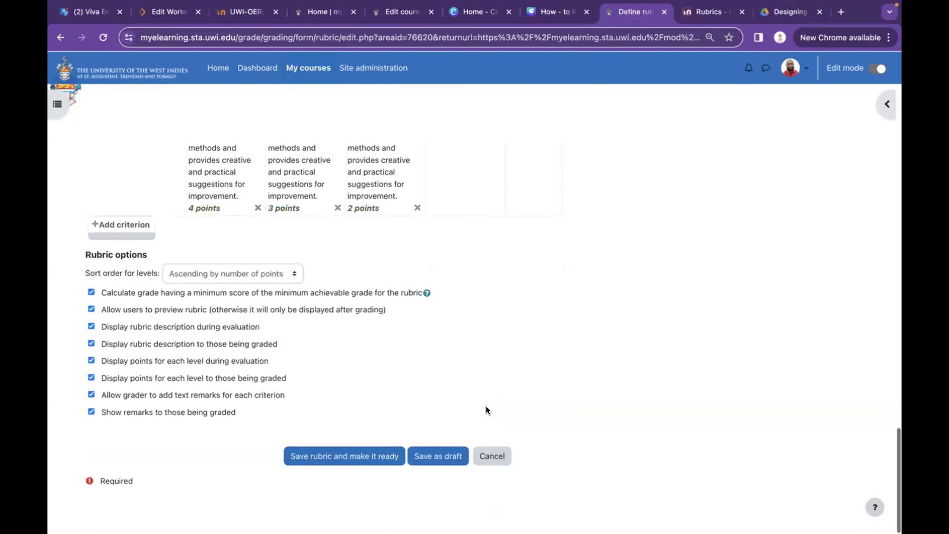
# Step: Save the forum's rubric and make it ready for use
pyautogui.click(344, 460)
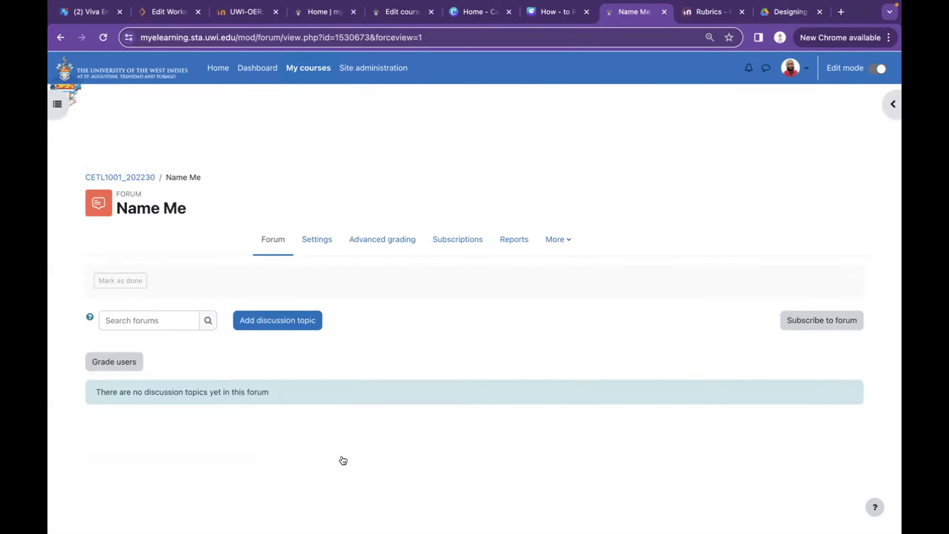
pyautogui.click(664, 404)
pyautogui.click(799, 68)
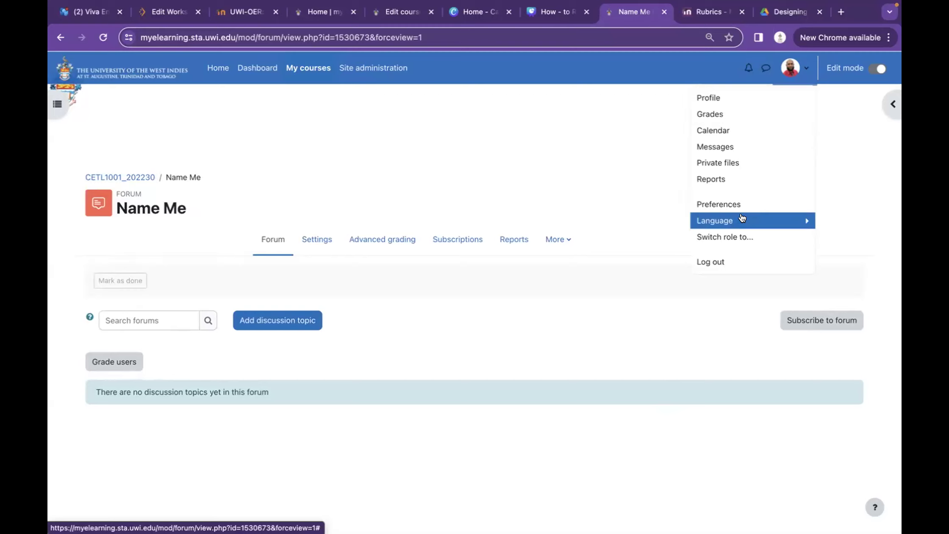
pyautogui.click(518, 355)
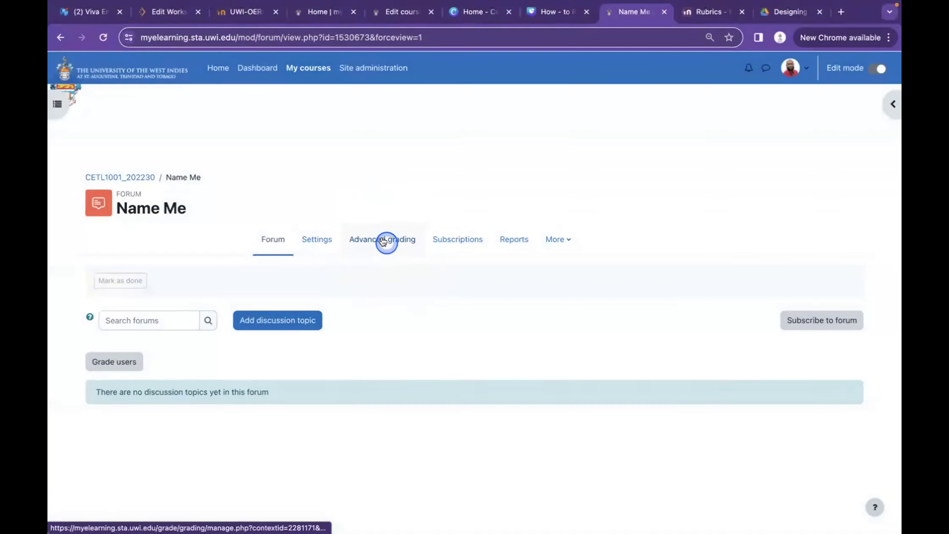
# Step: Open the forum's advanced grading page and review the levels and points of the test and Holistic criteria
pyautogui.click(383, 242)
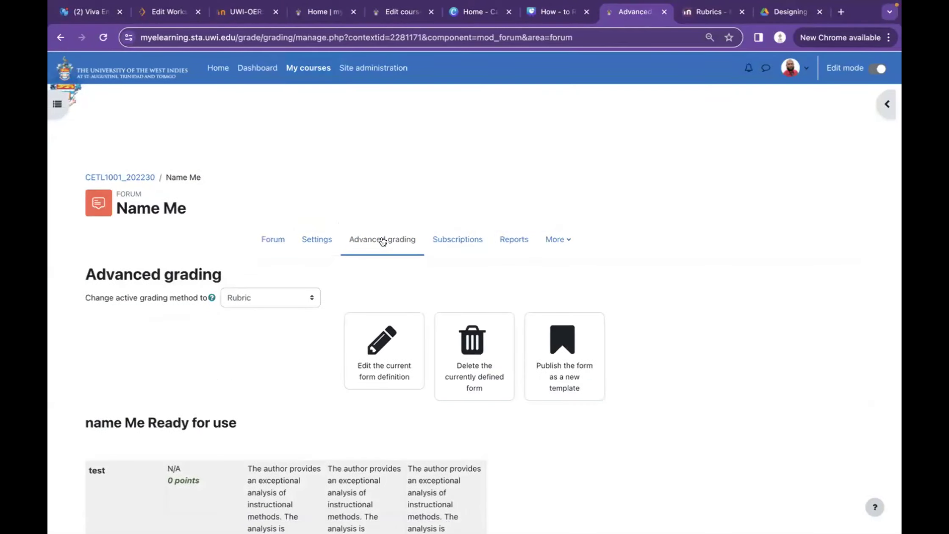
pyautogui.scroll(-5, 382, 242)
pyautogui.scroll(-3, 383, 241)
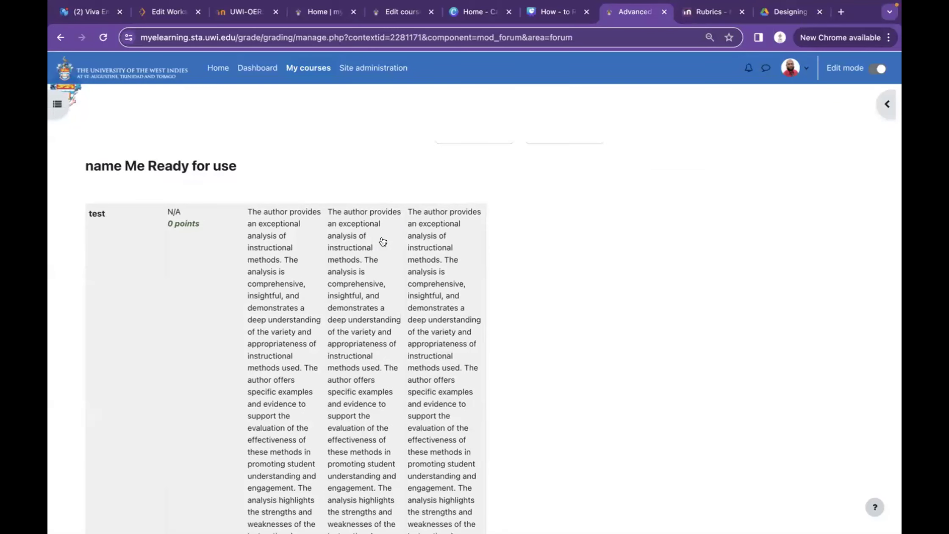
pyautogui.scroll(-1, 383, 242)
pyautogui.scroll(-8, 383, 241)
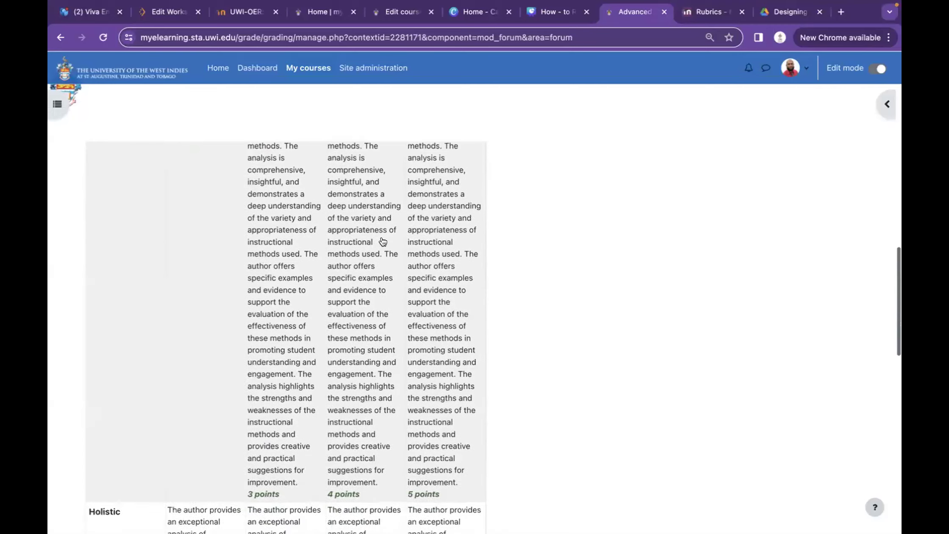
pyautogui.scroll(-5, 383, 242)
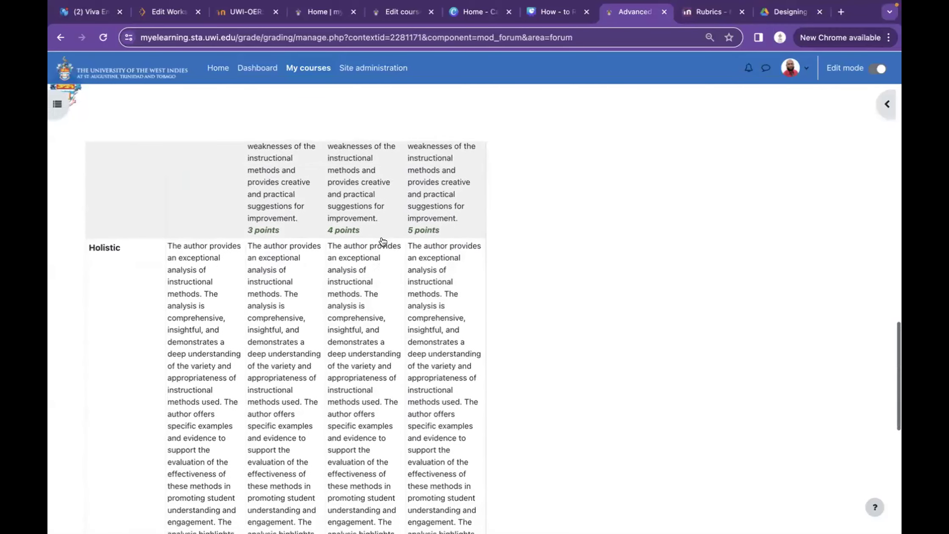
pyautogui.scroll(4, 383, 241)
pyautogui.scroll(7, 383, 241)
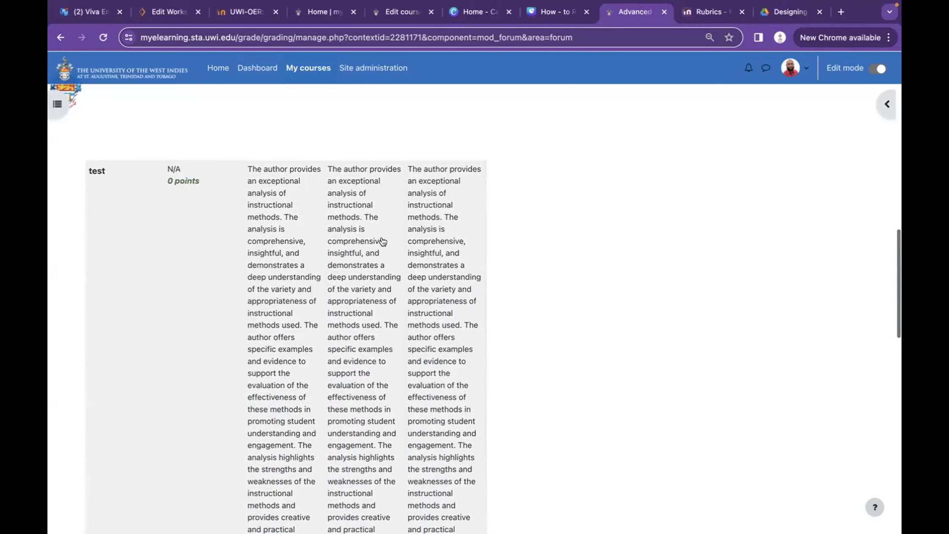
pyautogui.scroll(4, 383, 241)
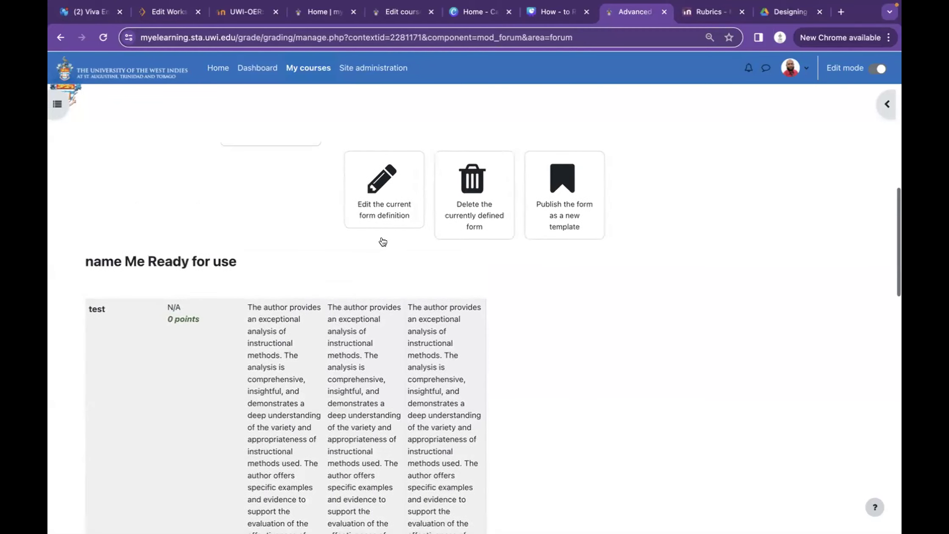
pyautogui.scroll(1, 382, 242)
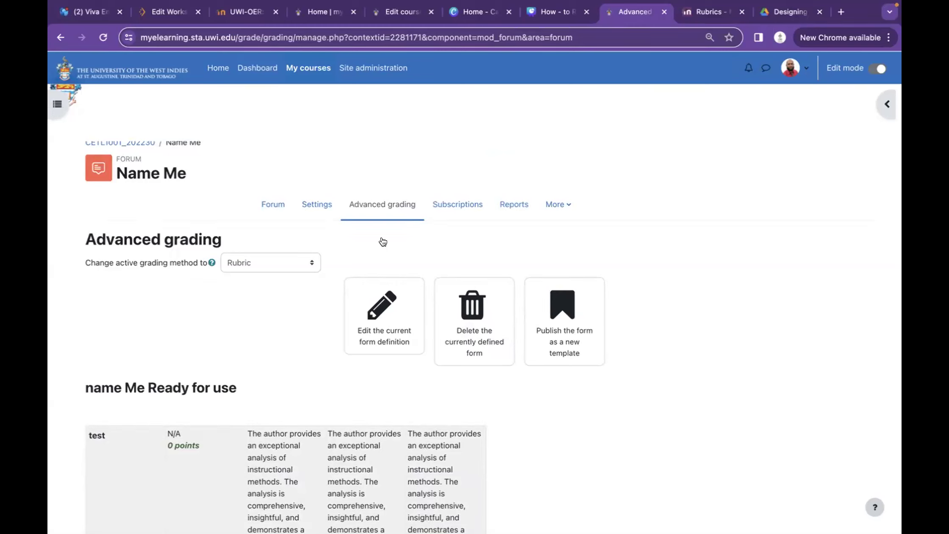
pyautogui.scroll(1, 383, 242)
# Step: Return to the CETL1001_202230 course page and open the Name Me Please assignment
pyautogui.click(123, 177)
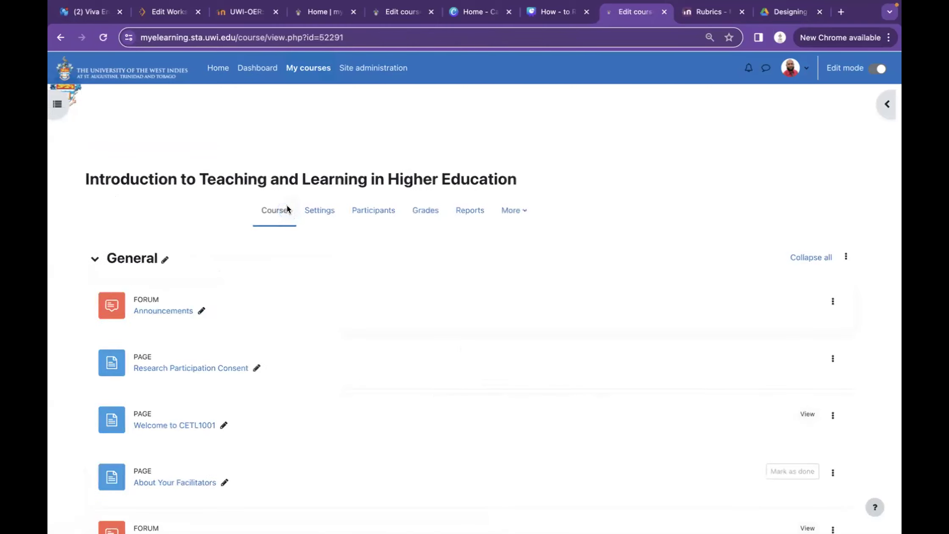
pyautogui.scroll(-5, 287, 209)
pyautogui.scroll(-5, 287, 207)
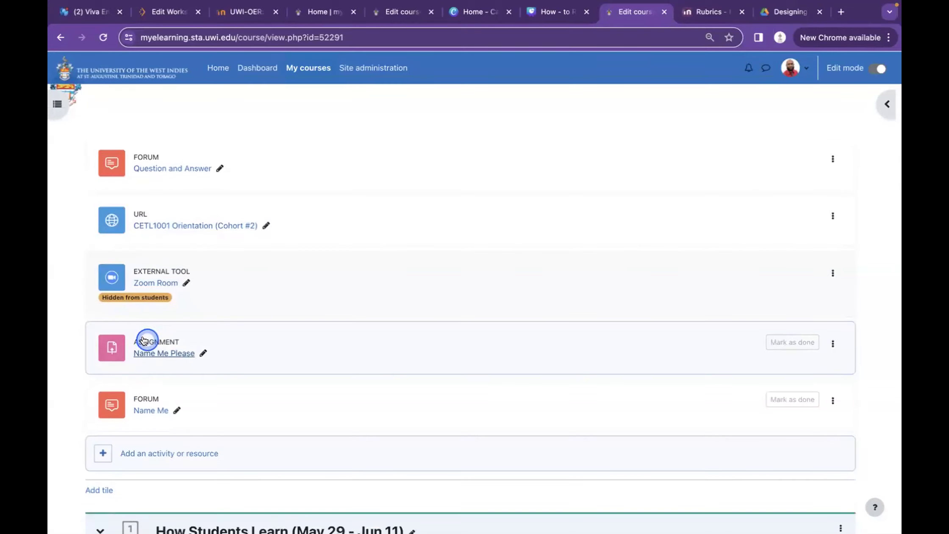
pyautogui.click(144, 342)
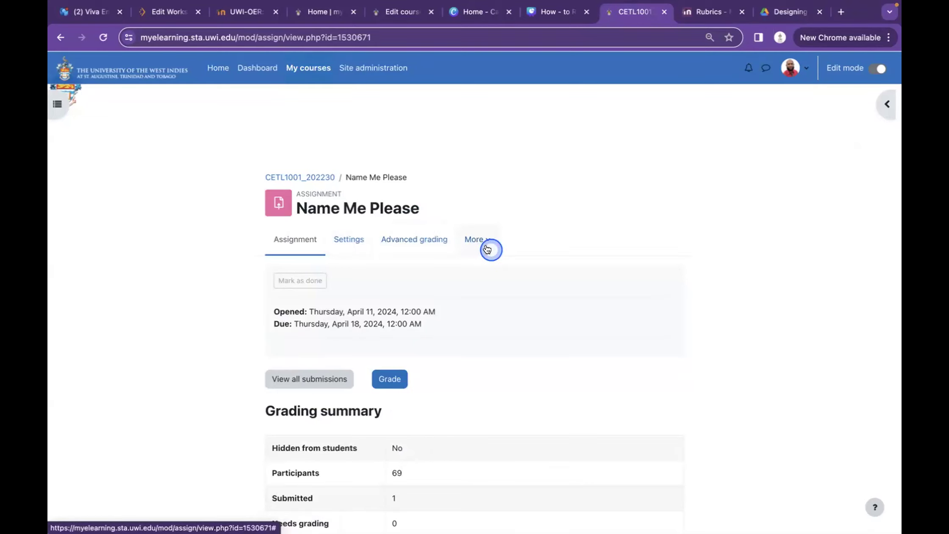
# Step: Open the Name Me Please assignment's settings and look through all of its sections
pyautogui.scroll(-1, 373, 250)
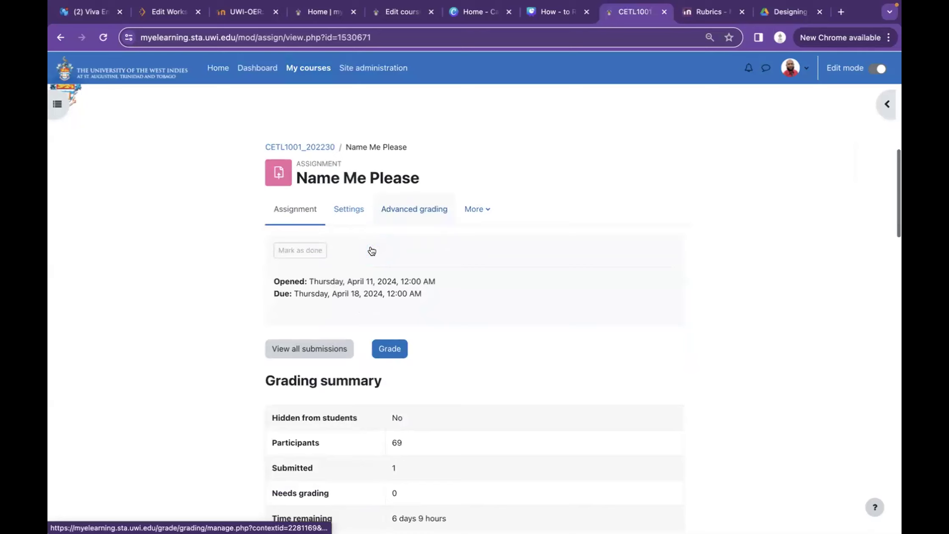
pyautogui.click(344, 204)
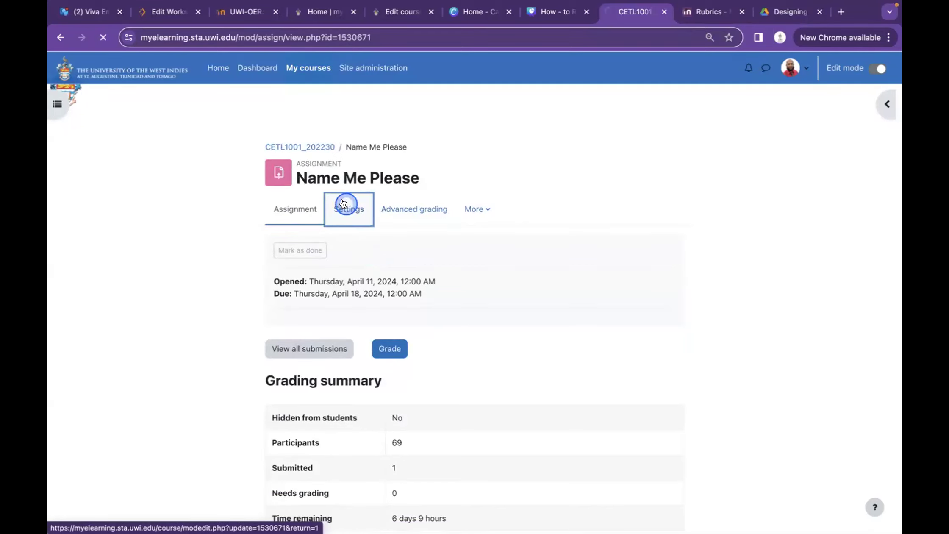
pyautogui.click(339, 379)
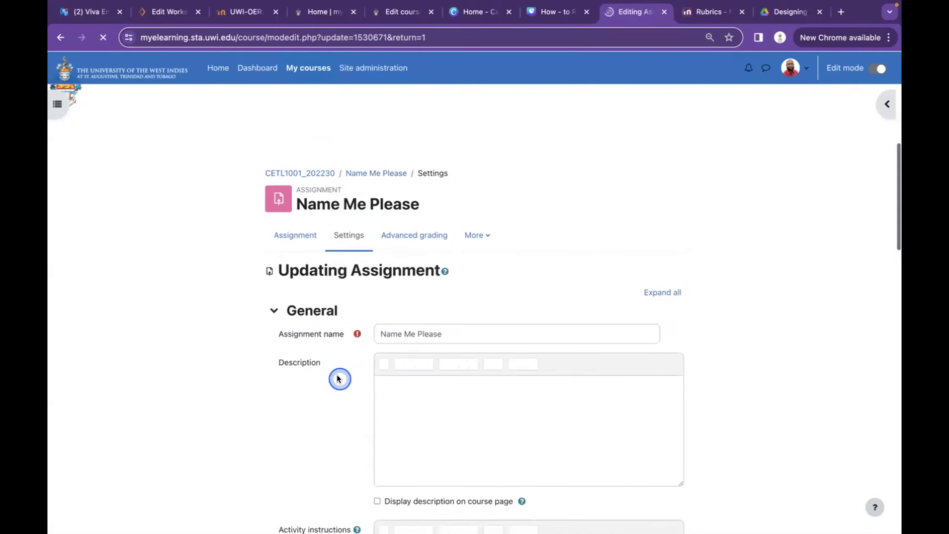
pyautogui.scroll(-9, 338, 379)
pyautogui.scroll(-14, 337, 375)
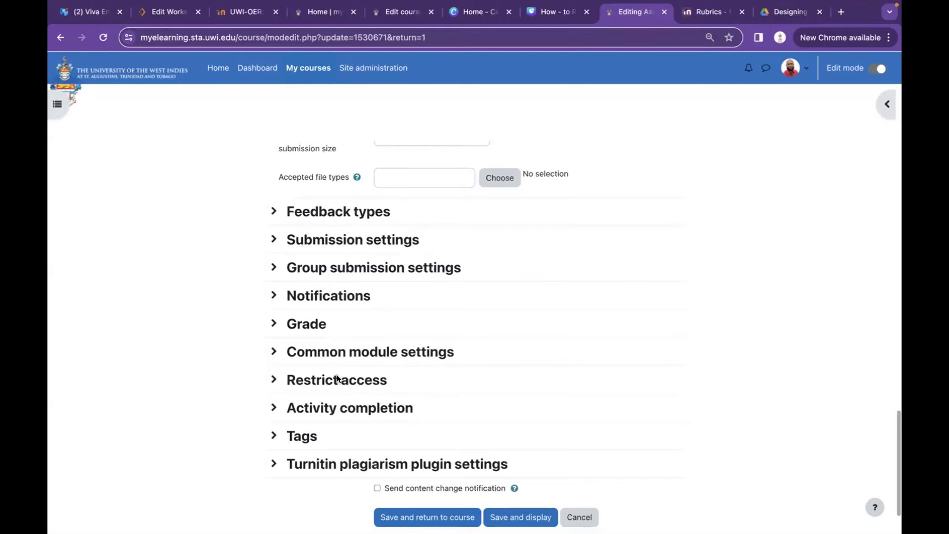
pyautogui.scroll(6, 336, 374)
pyautogui.scroll(15, 336, 377)
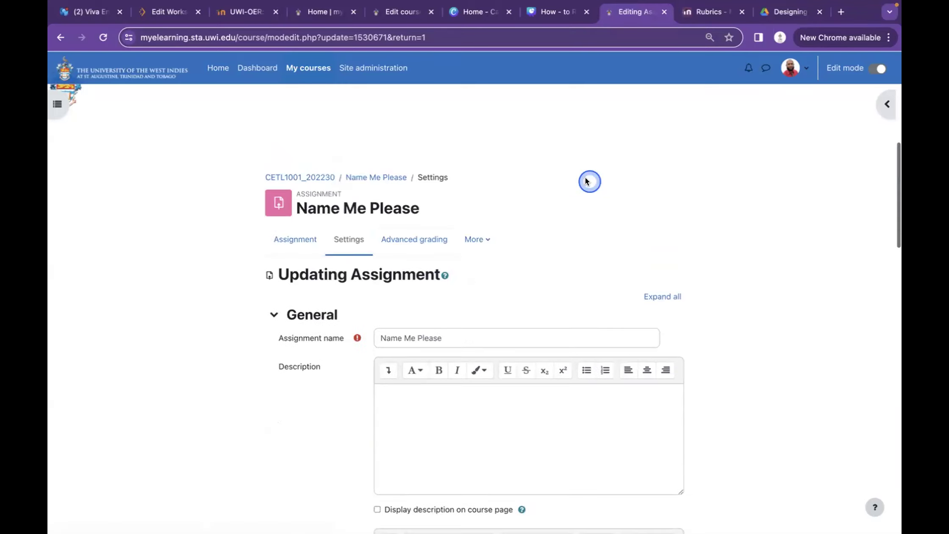
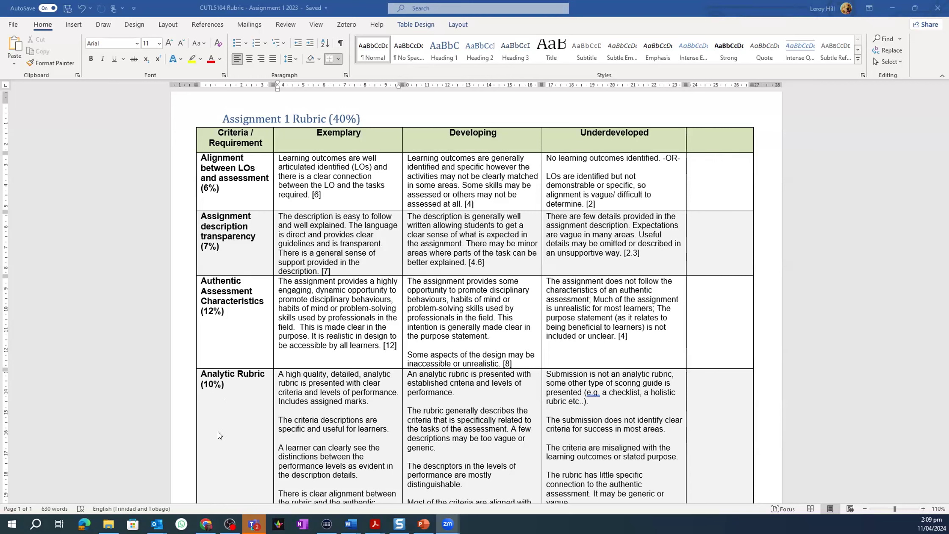
# Step: Examine the criteria weightings in the Word rubric table, highlighting those for Authentic Assessment Characteristics, Analytic Rubric and Peer Assessment
pyautogui.scroll(-1, 220, 433)
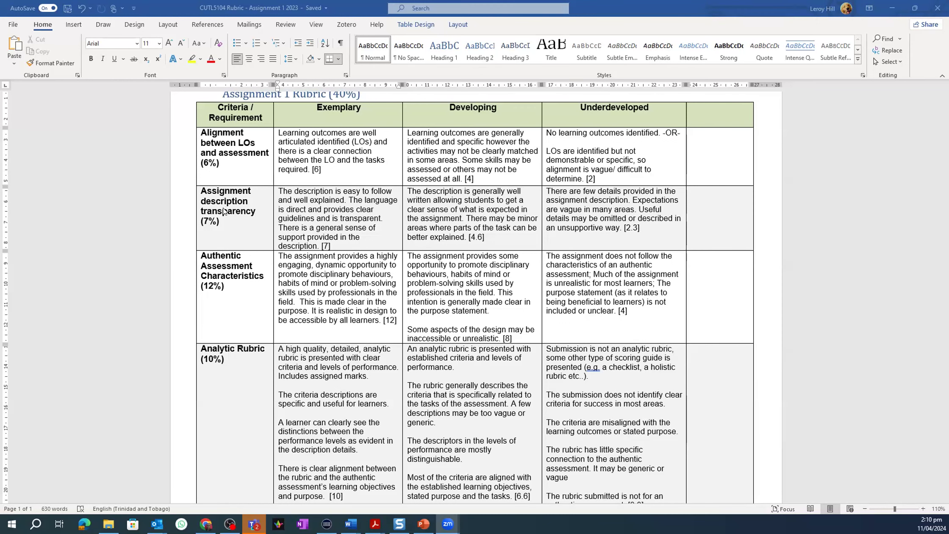
pyautogui.click(224, 275)
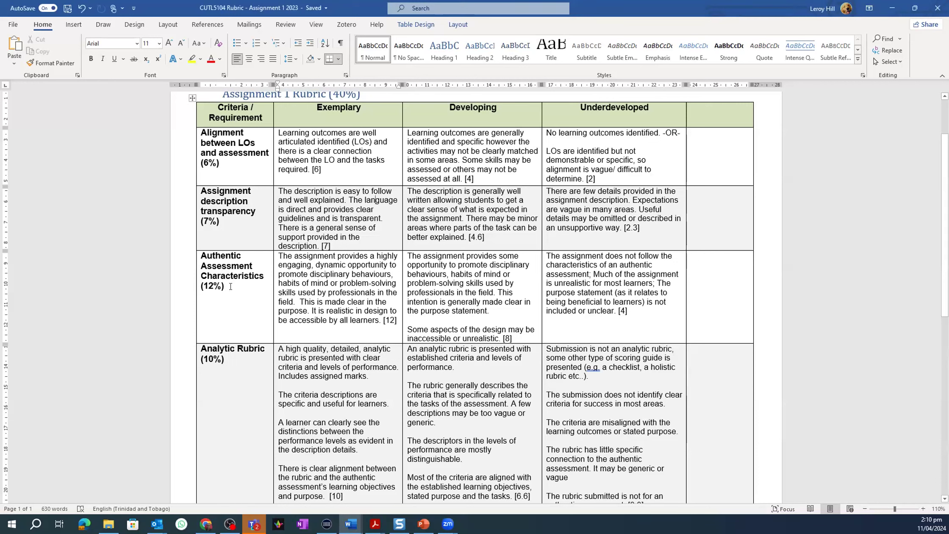
pyautogui.moveTo(230, 287); pyautogui.dragTo(197, 288)
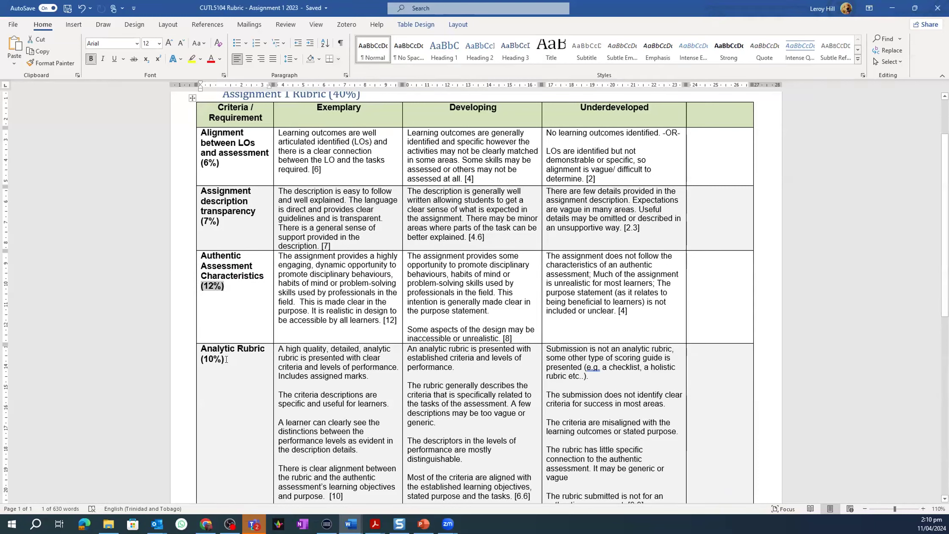
pyautogui.moveTo(228, 359); pyautogui.dragTo(198, 357)
pyautogui.scroll(-3, 229, 331)
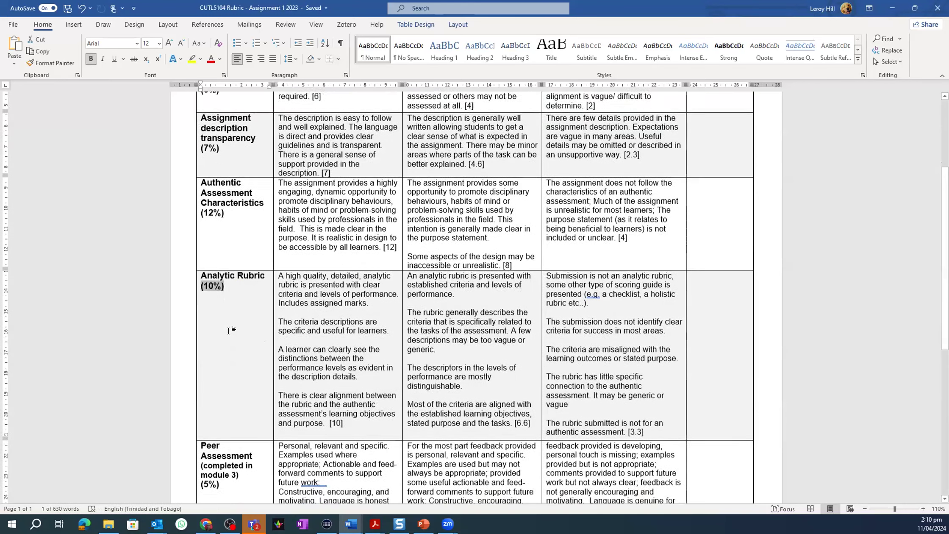
pyautogui.scroll(-4, 229, 331)
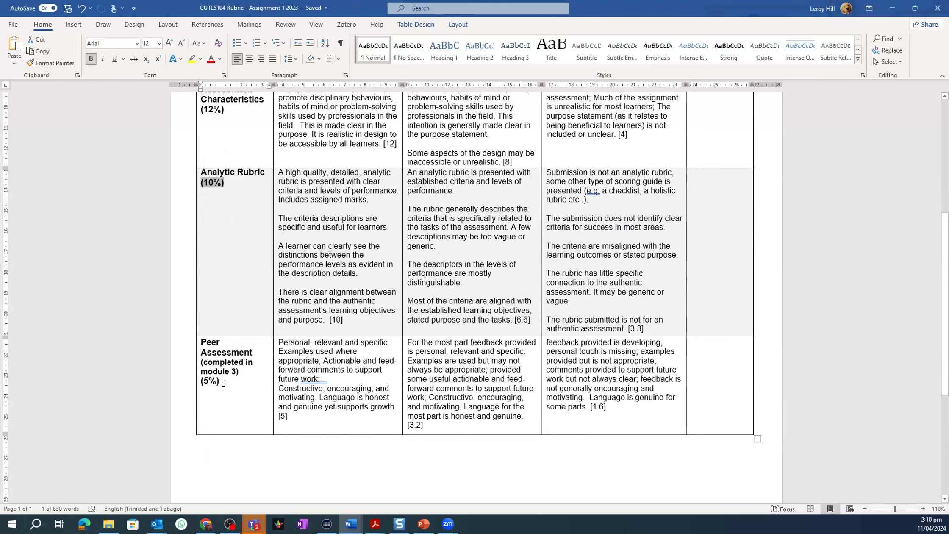
pyautogui.moveTo(222, 382); pyautogui.dragTo(197, 381)
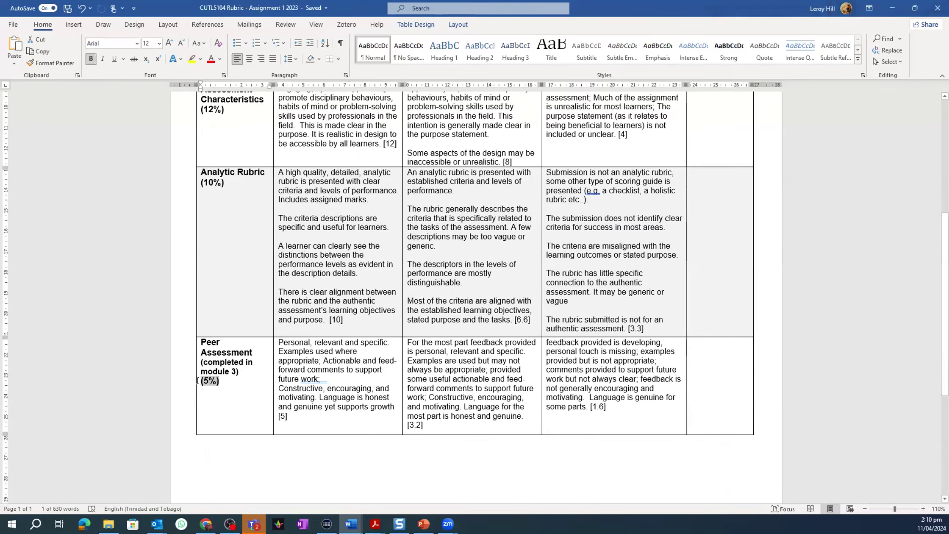
pyautogui.click(232, 377)
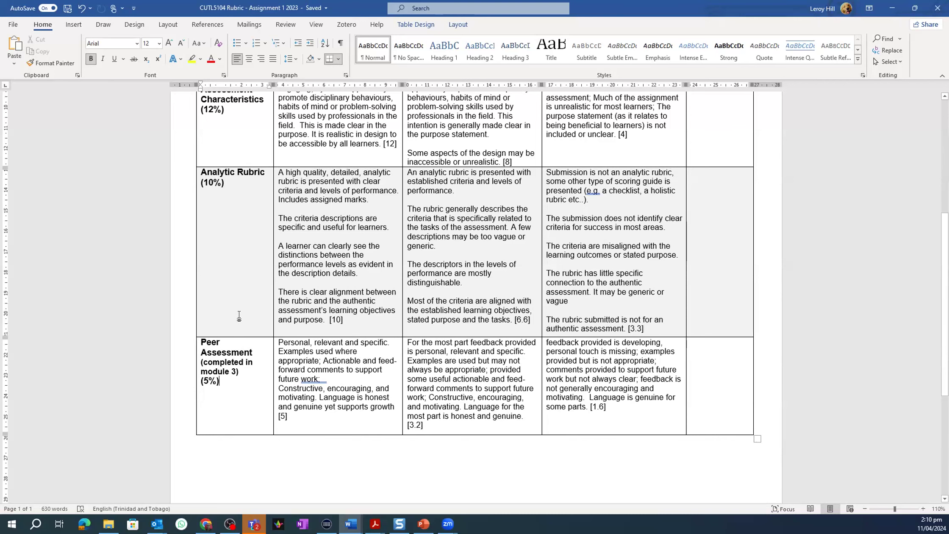
# Step: Look over the whole Assignment 1 rubric again and highlight the Exemplary score of the alignment criterion
pyautogui.scroll(10, 245, 246)
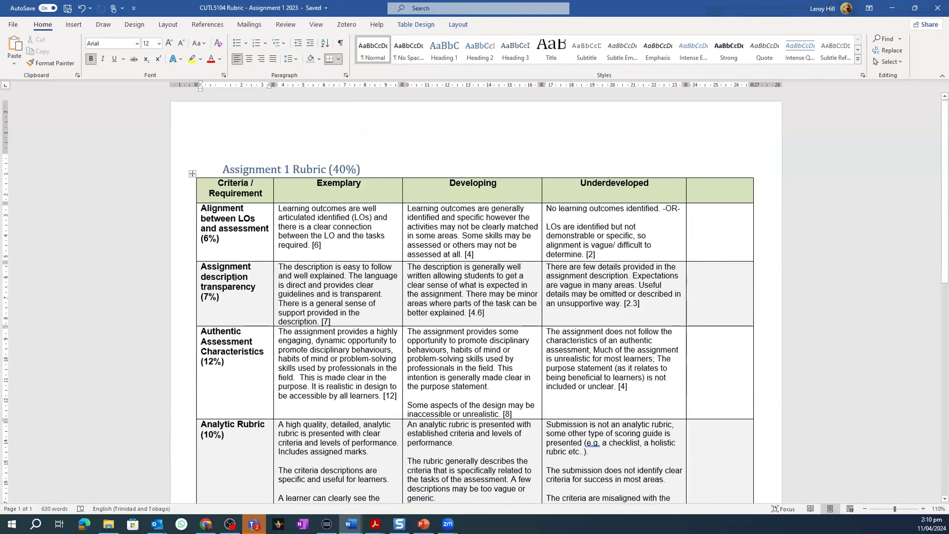
pyautogui.scroll(-4, 229, 354)
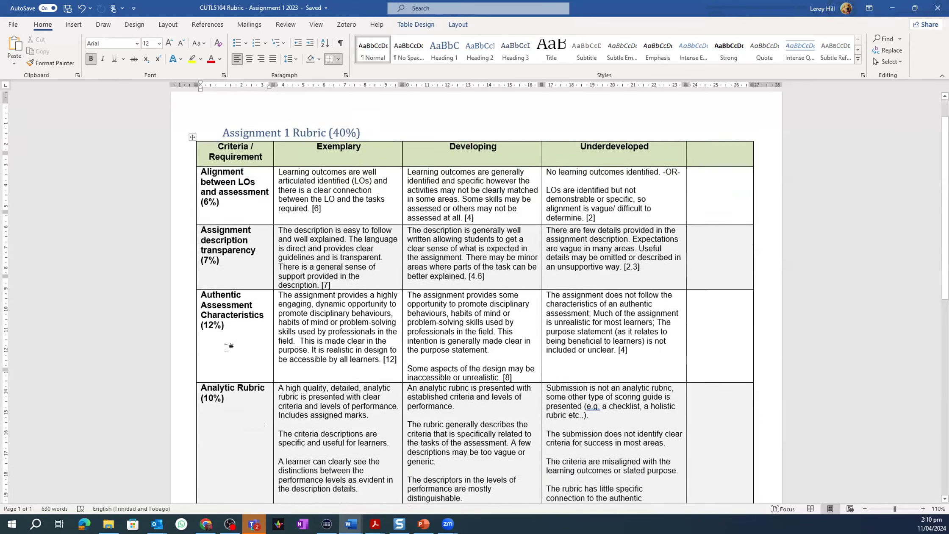
pyautogui.scroll(-4, 227, 347)
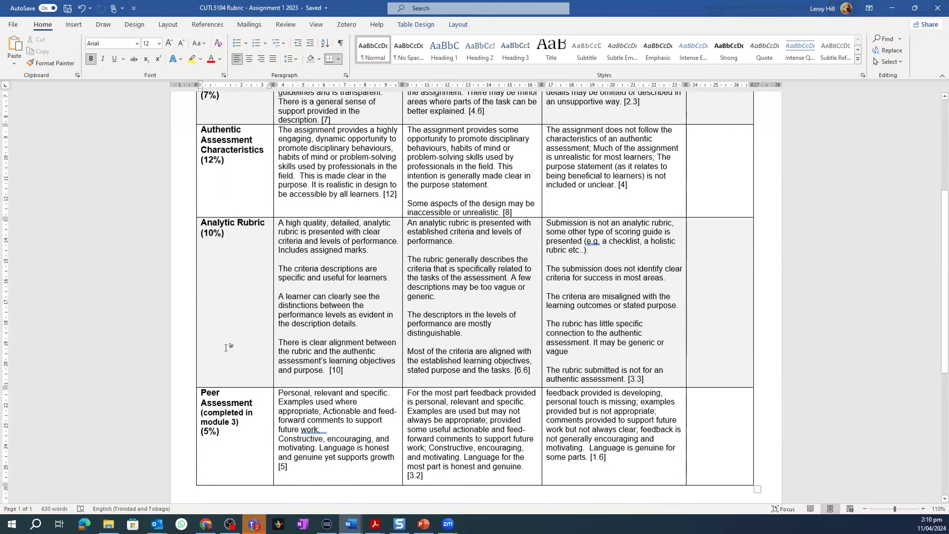
pyautogui.scroll(7, 227, 348)
pyautogui.scroll(1, 226, 349)
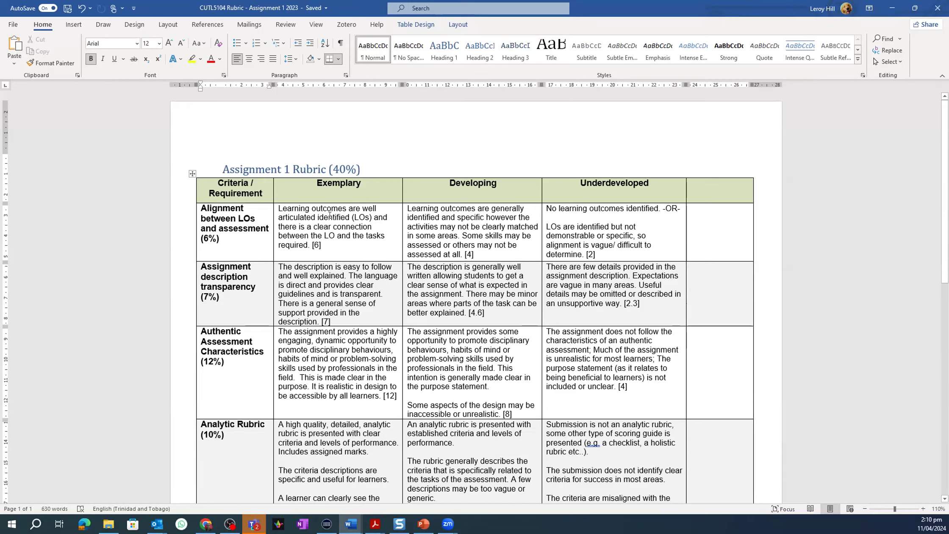
pyautogui.doubleClick(316, 245)
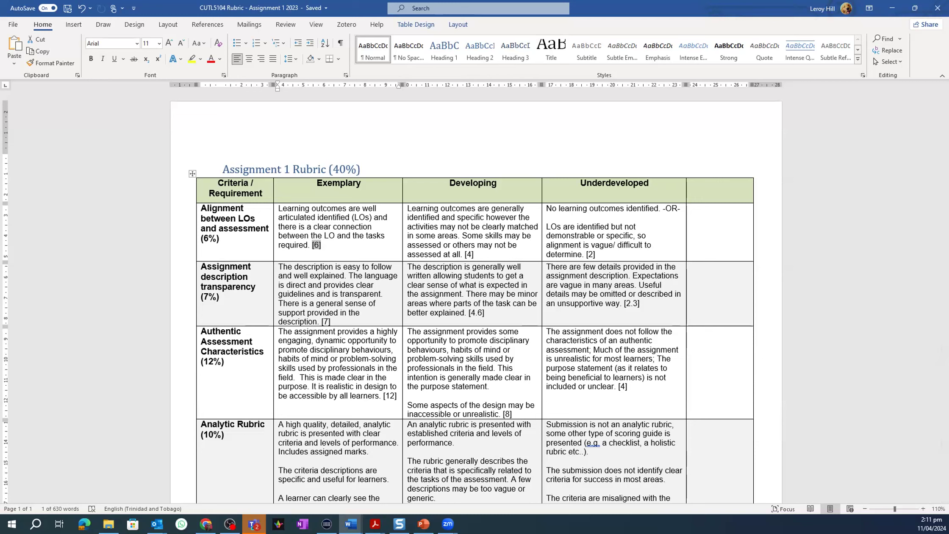
pyautogui.press('Right')
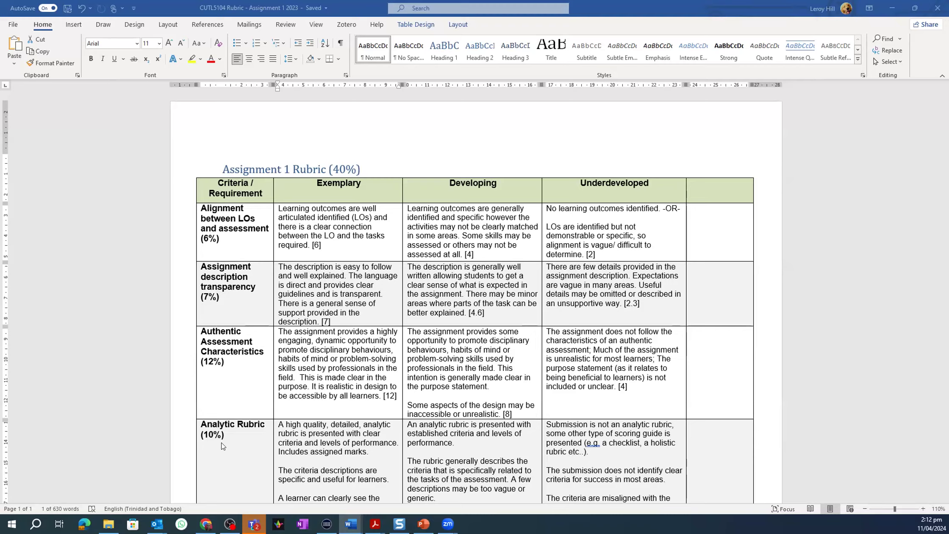
pyautogui.scroll(-3, 223, 445)
pyautogui.scroll(4, 218, 439)
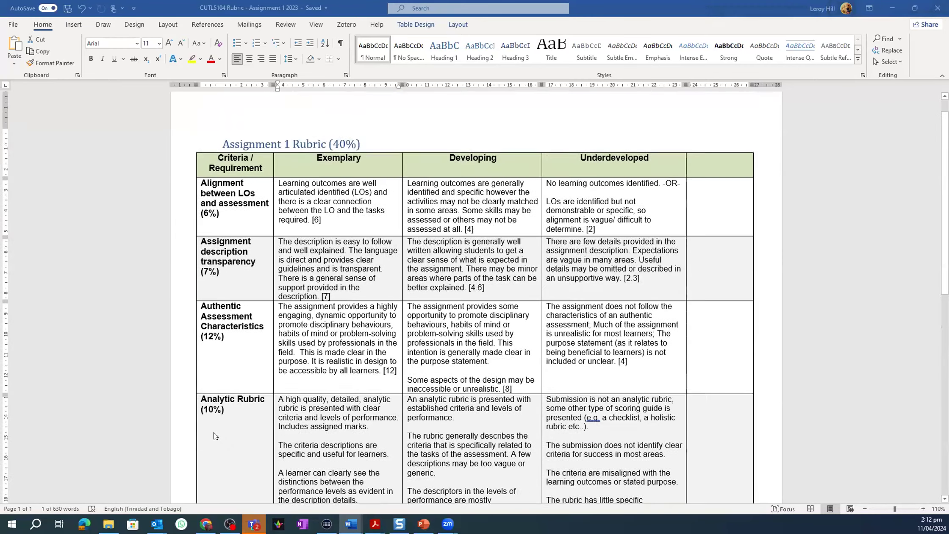